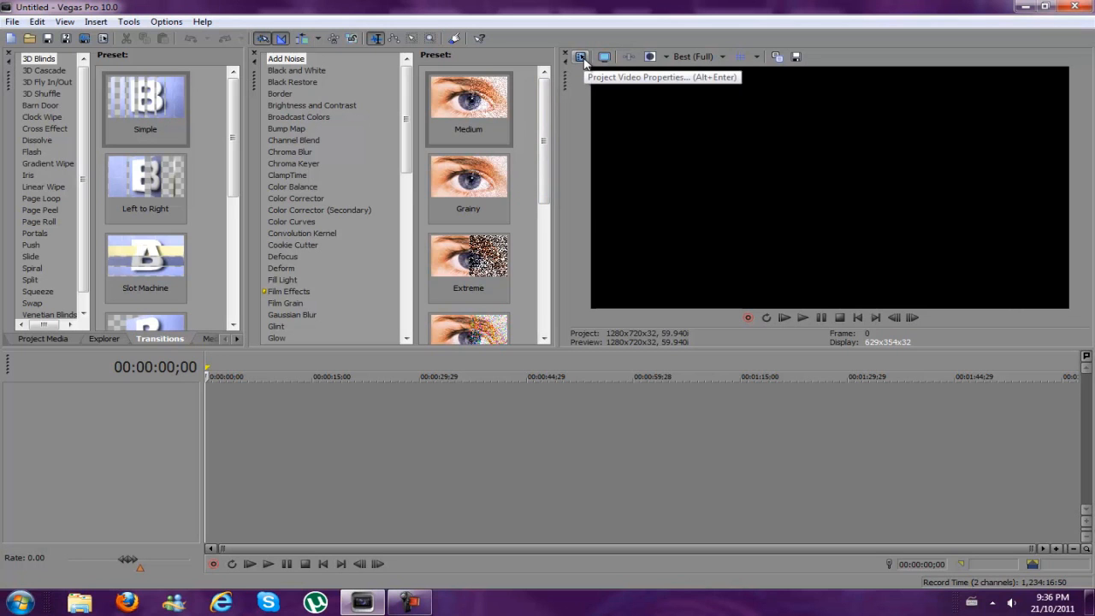
# Open the project video properties and use 1280 x 720, 8-bit pixel format and Best full-resolution rendering quality
pyautogui.click(581, 57)
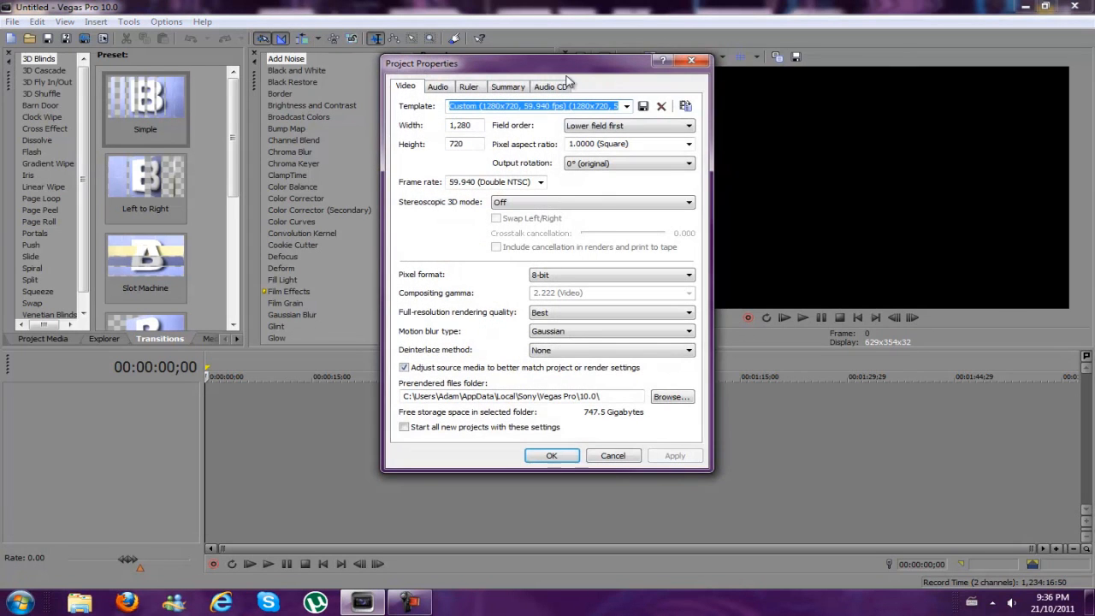
pyautogui.click(464, 127)
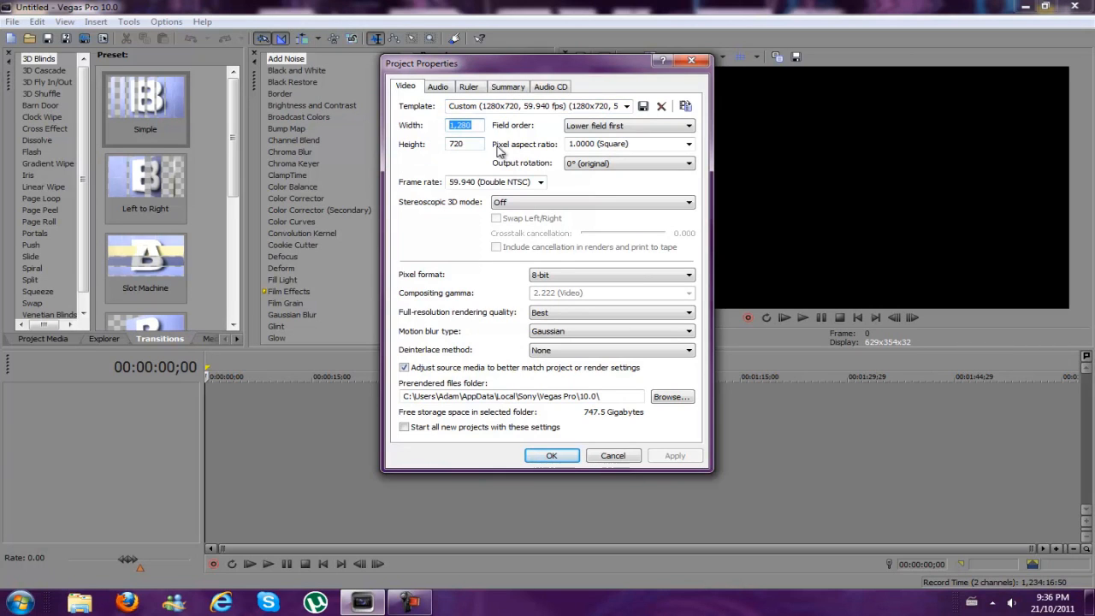
pyautogui.click(474, 145)
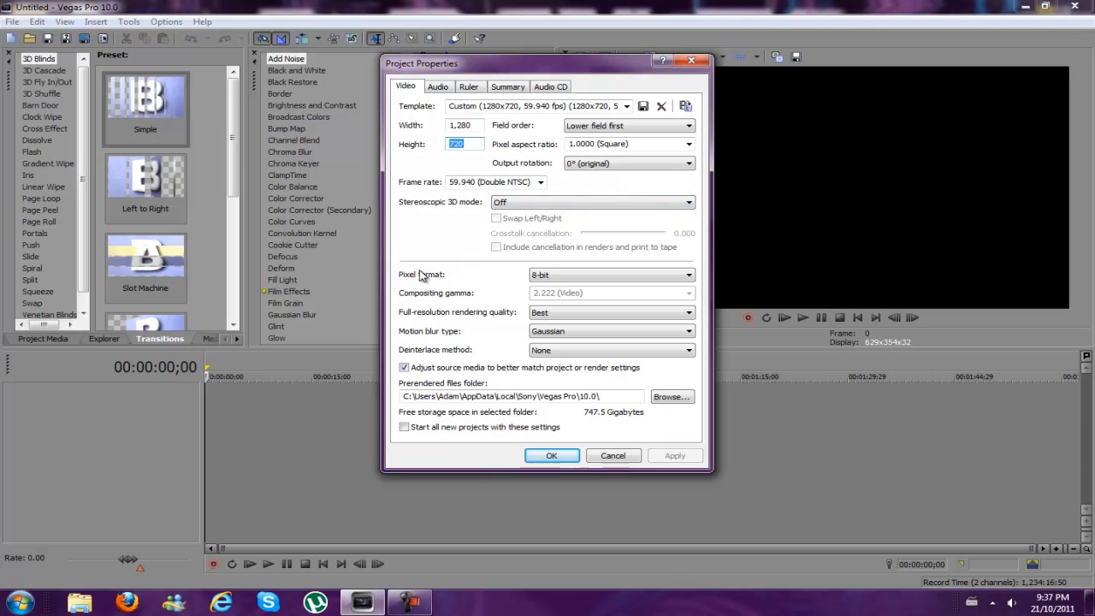
pyautogui.click(550, 275)
pyautogui.click(549, 283)
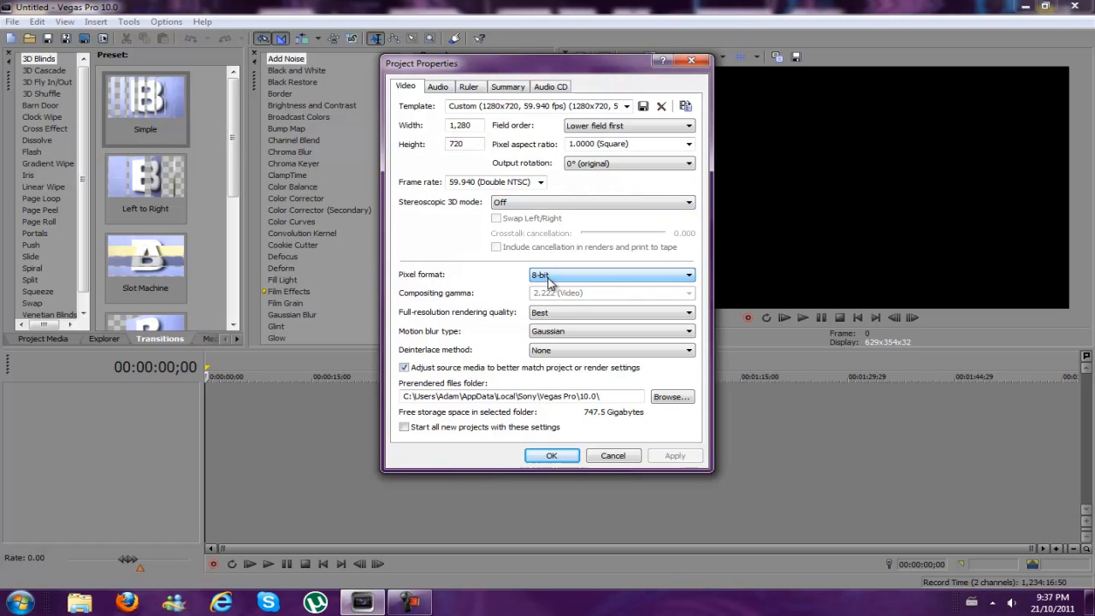
pyautogui.click(564, 315)
pyautogui.click(567, 315)
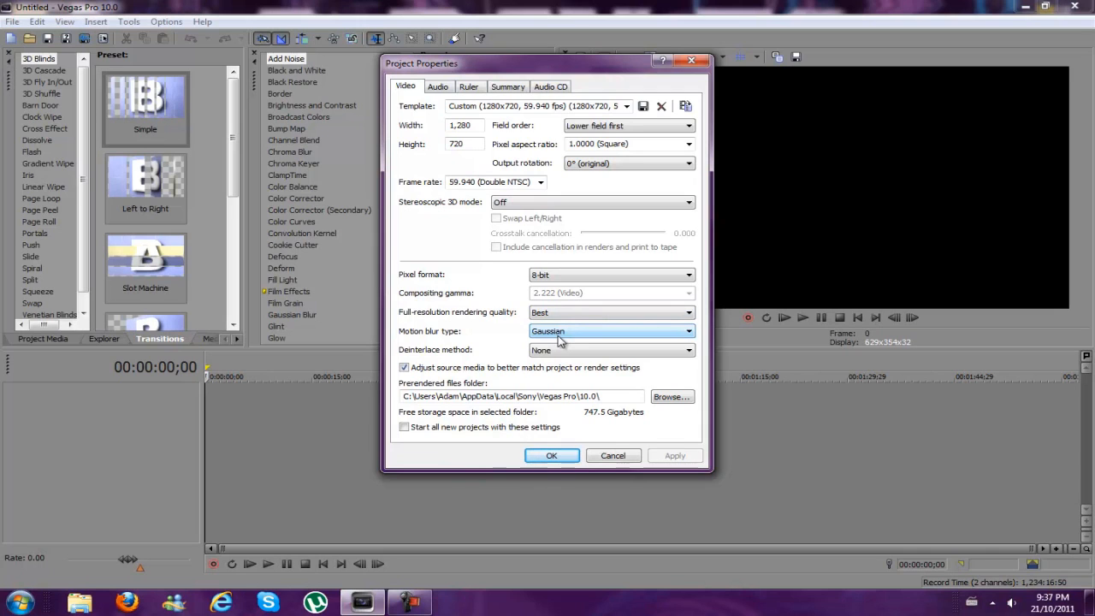
# Choose Gaussian motion blur and no deinterlacing, leave source media adjustment enabled, and accept the project properties
pyautogui.click(559, 333)
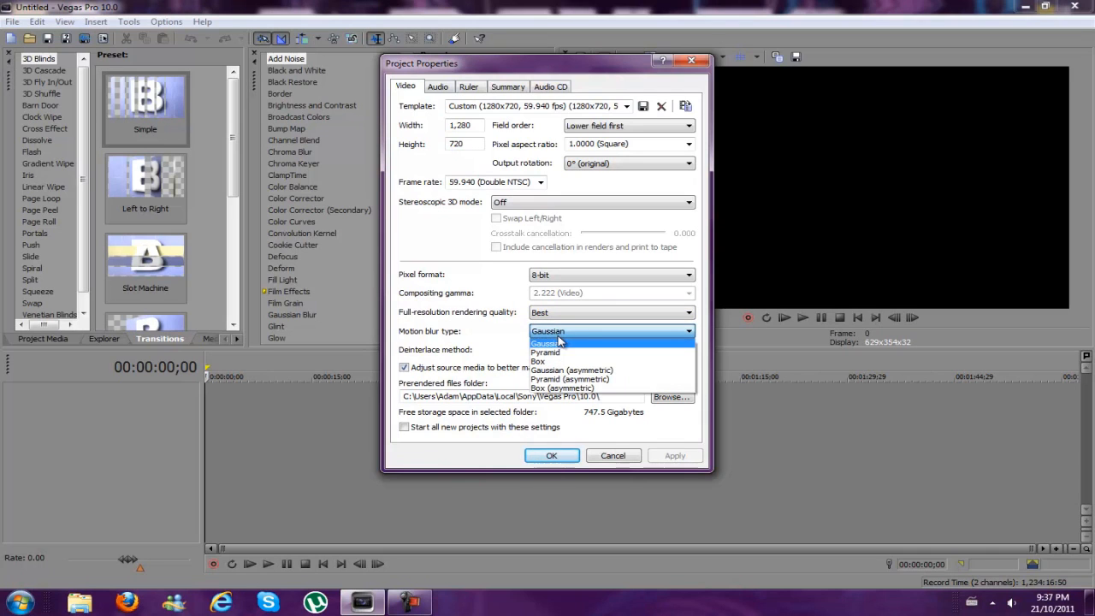
pyautogui.click(574, 345)
pyautogui.click(538, 353)
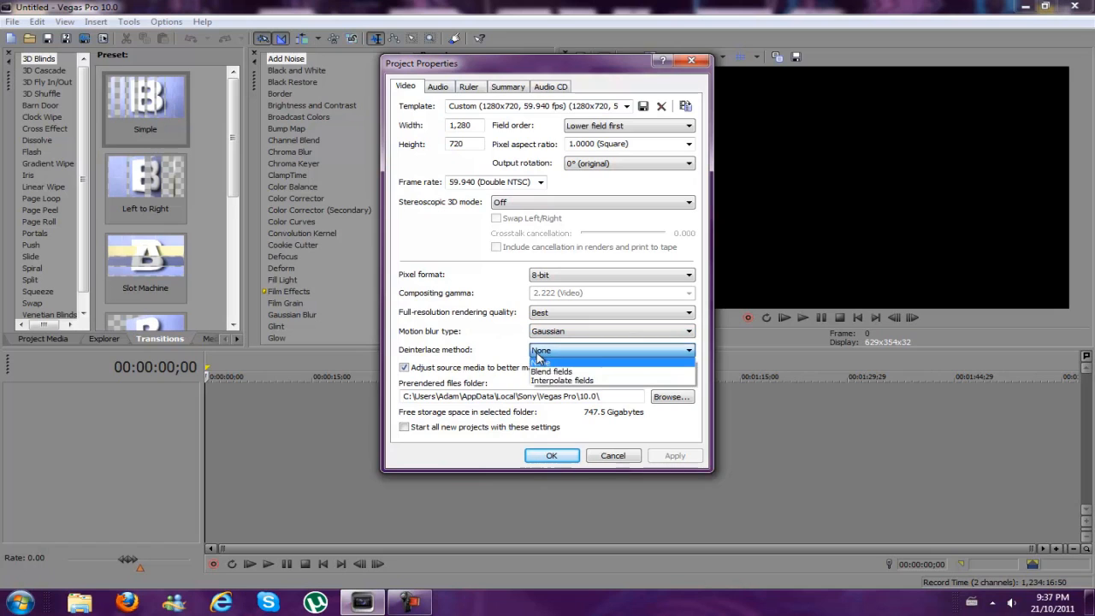
pyautogui.click(538, 359)
pyautogui.doubleClick(404, 369)
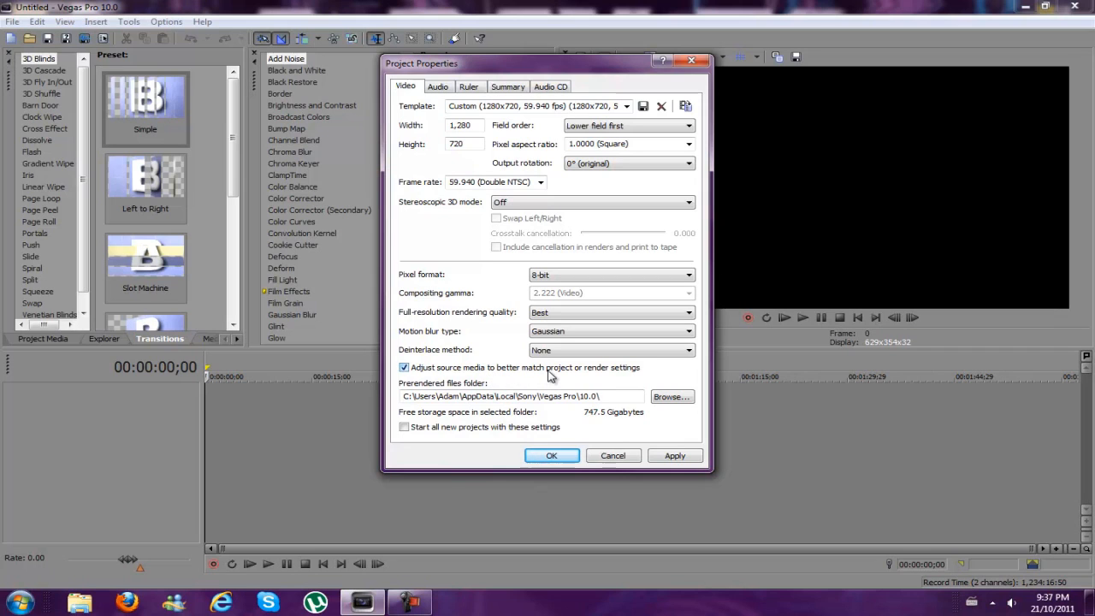
pyautogui.click(558, 458)
# Place the cursor at the start of the empty timeline and open the "all pro" clip from the CoD4 folder
pyautogui.click(494, 435)
pyautogui.click(336, 416)
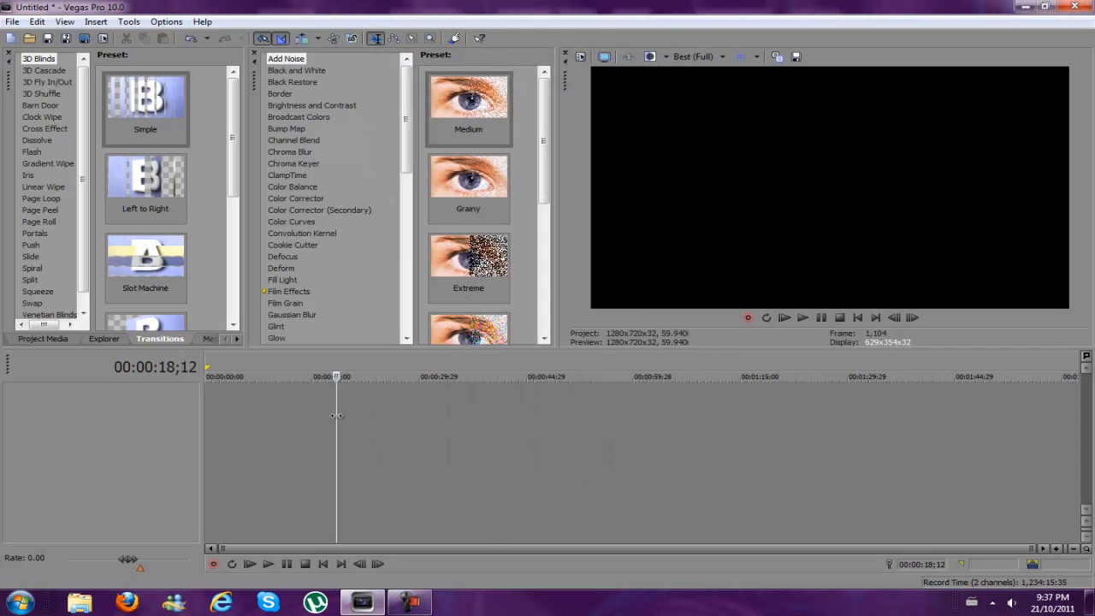
pyautogui.click(118, 408)
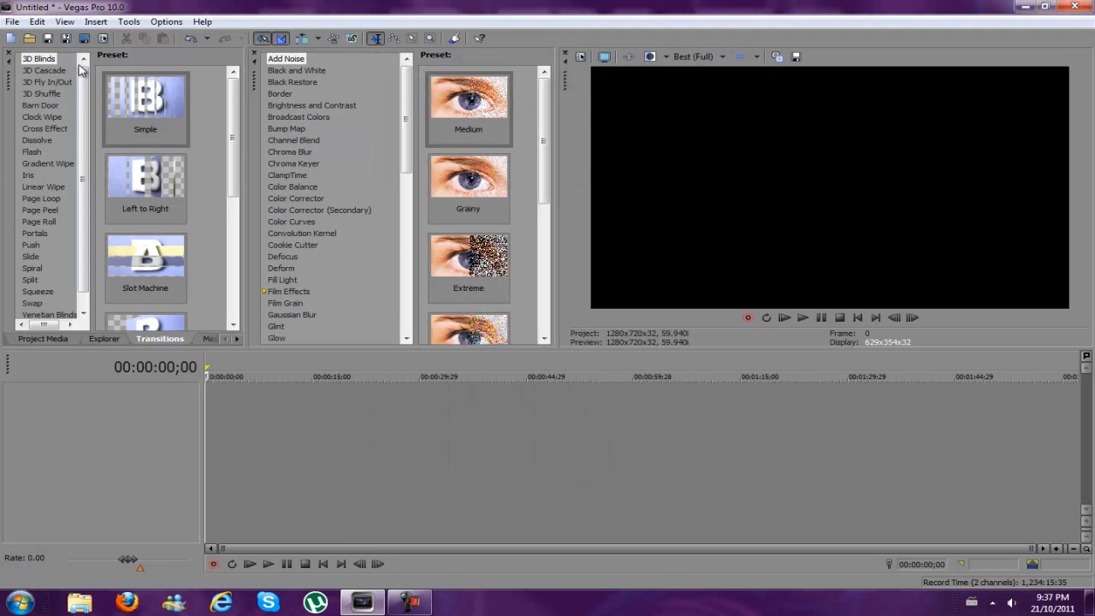
pyautogui.click(30, 38)
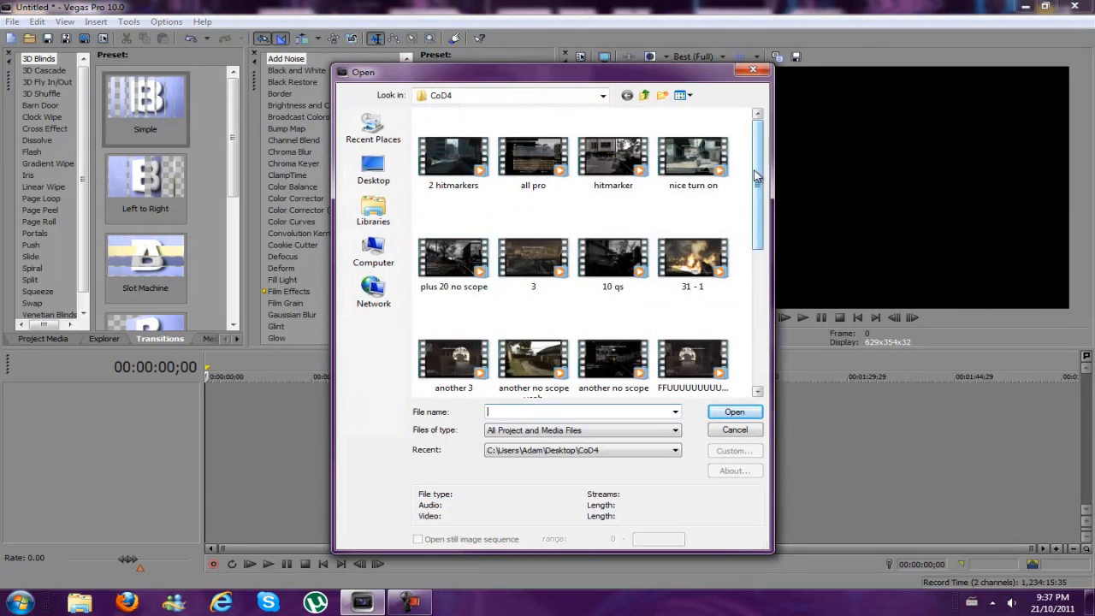
pyautogui.doubleClick(556, 167)
# Split the clip at 00:00:34;27 and delete the part before the split
pyautogui.click(255, 415)
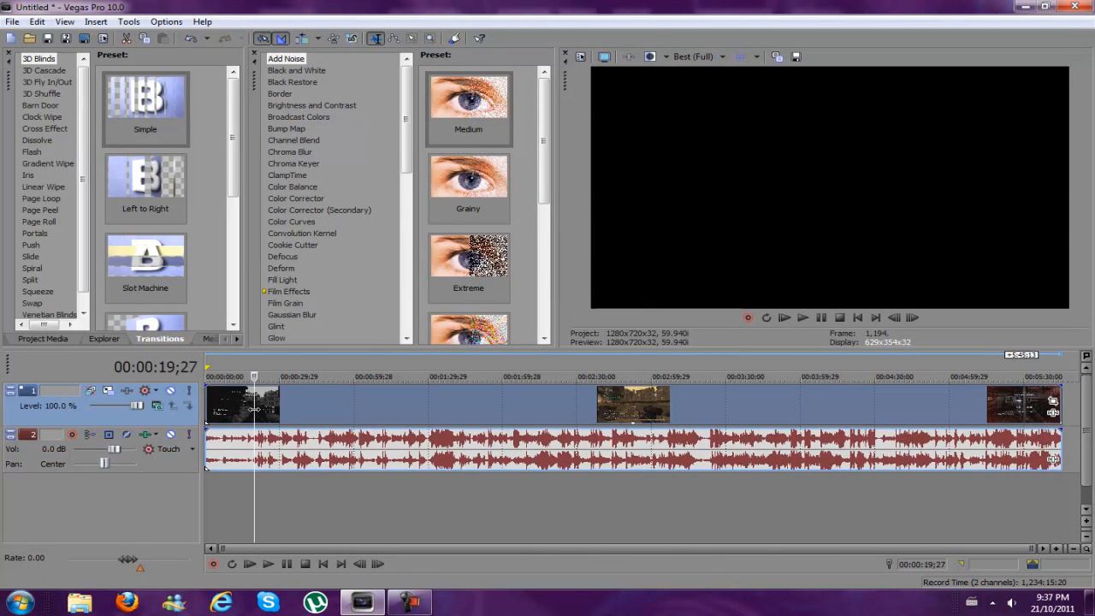
pyautogui.moveTo(254, 415); pyautogui.dragTo(292, 411)
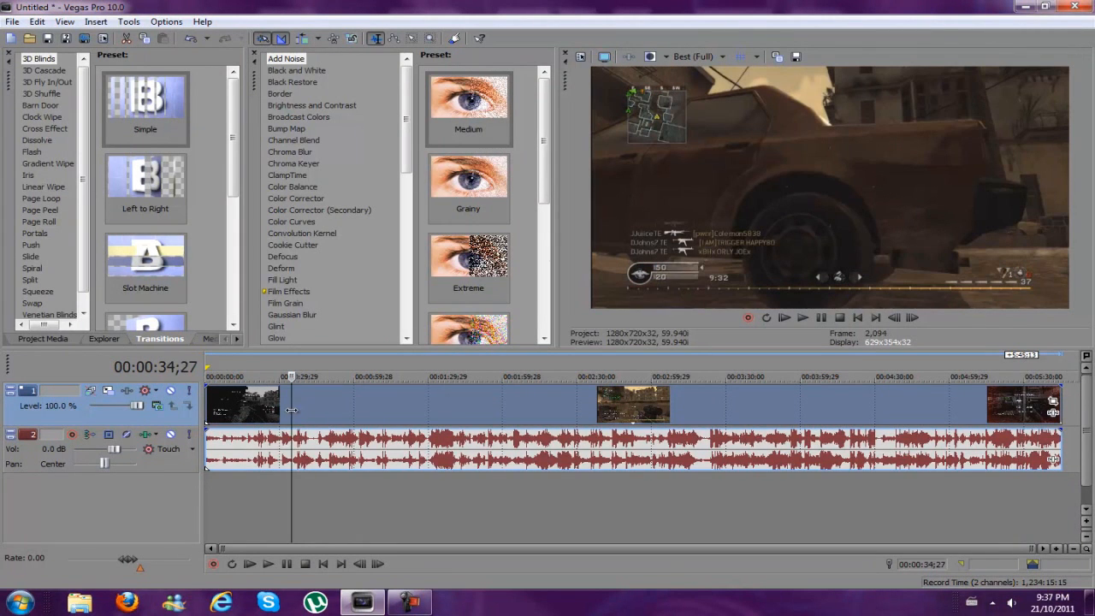
pyautogui.press('s')
pyautogui.click(259, 414)
pyautogui.press('Delete')
# Split the remaining clip at about 8.5 seconds and delete everything after the split
pyautogui.moveTo(328, 411); pyautogui.dragTo(242, 412)
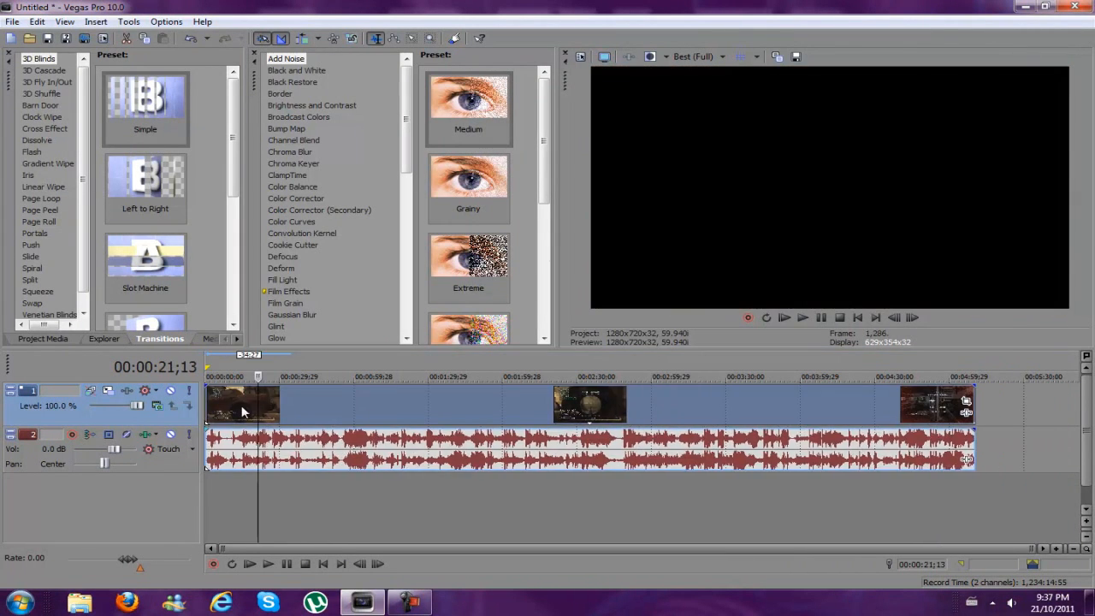
pyautogui.click(225, 410)
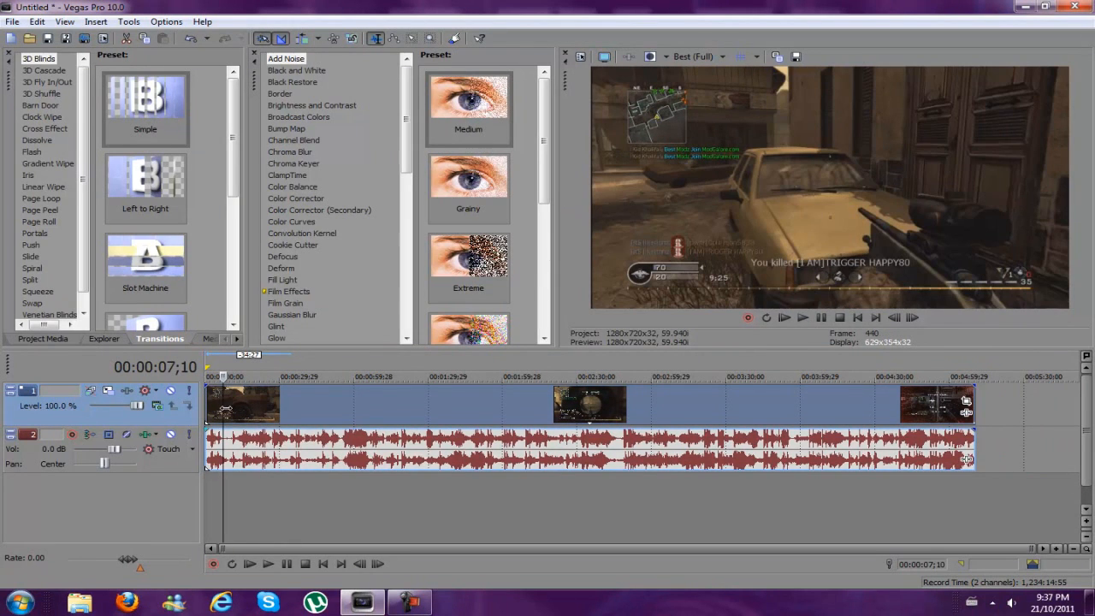
pyautogui.press('s')
pyautogui.click(268, 405)
pyautogui.press('Delete')
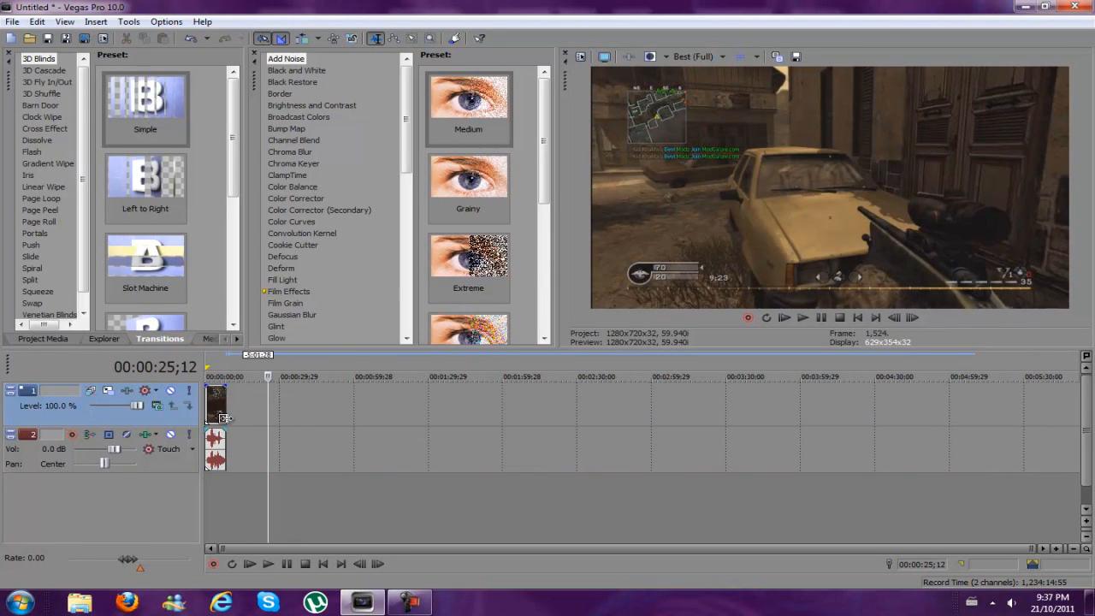
# Preview the trimmed clip by playing it from the start of the timeline
pyautogui.click(215, 418)
pyautogui.scroll(7, 218, 418)
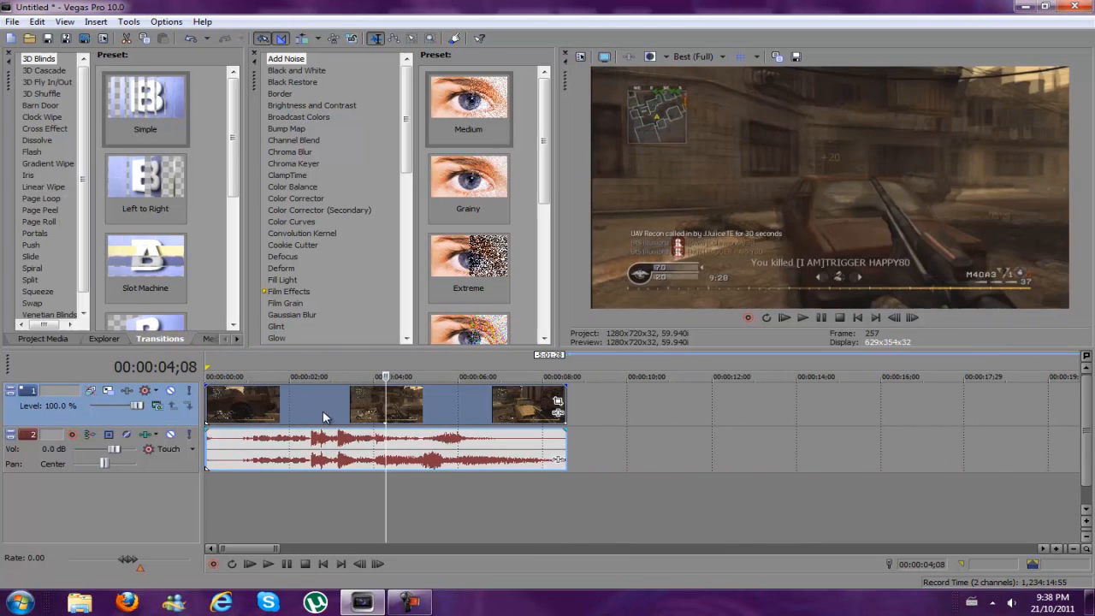
pyautogui.click(286, 418)
pyautogui.click(283, 417)
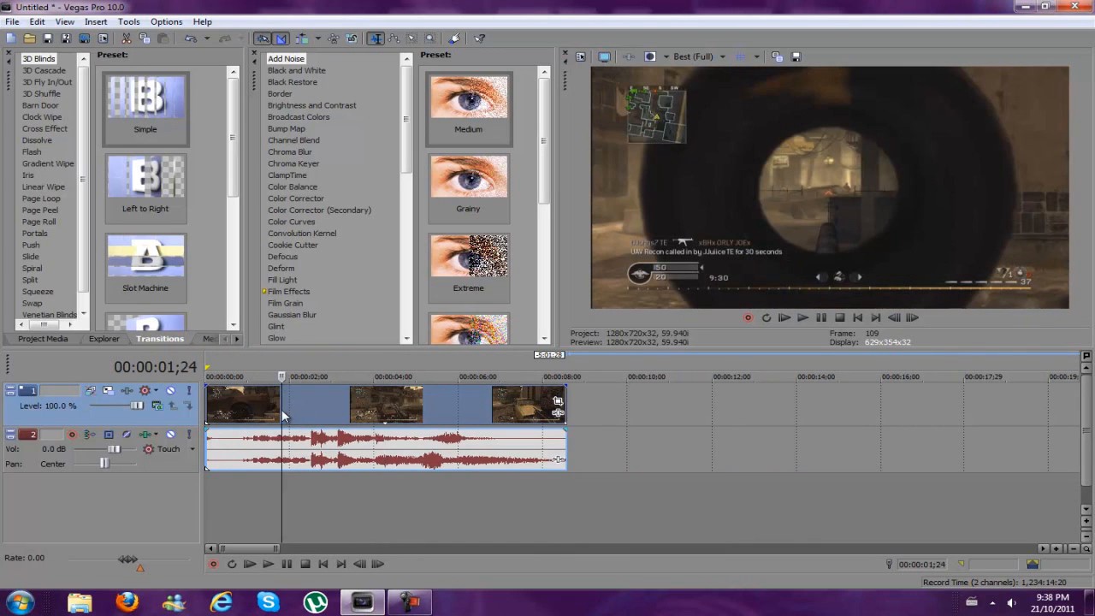
pyautogui.click(858, 317)
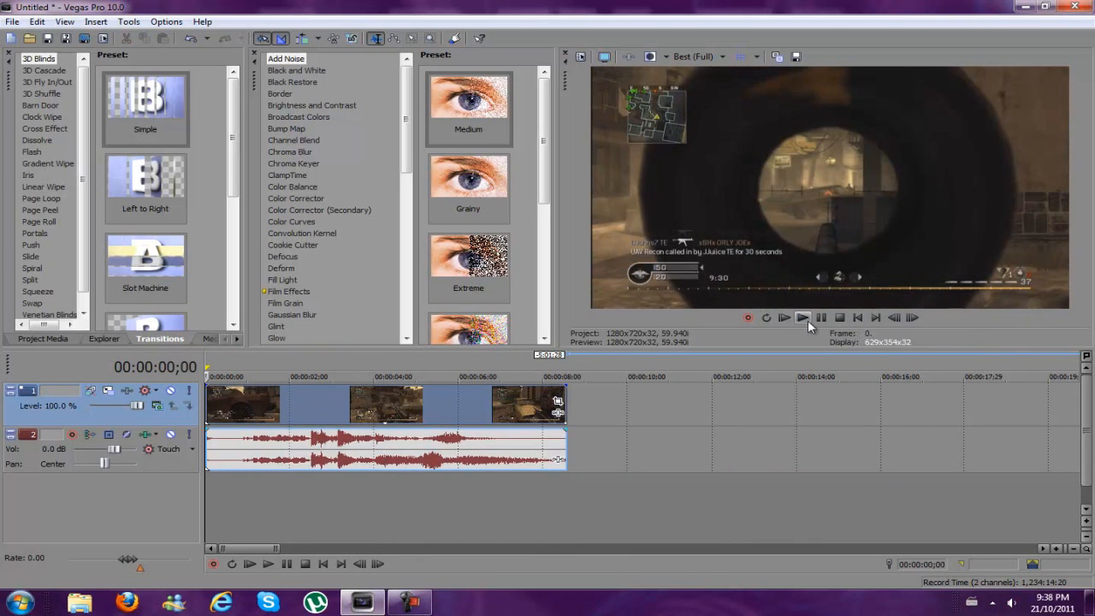
pyautogui.click(808, 320)
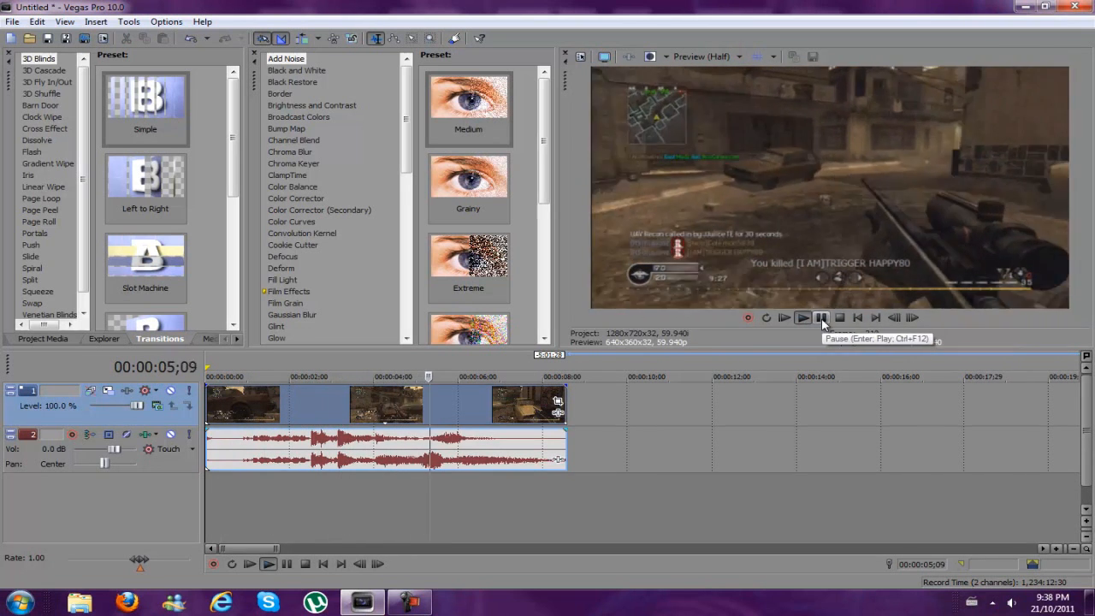
pyautogui.click(821, 318)
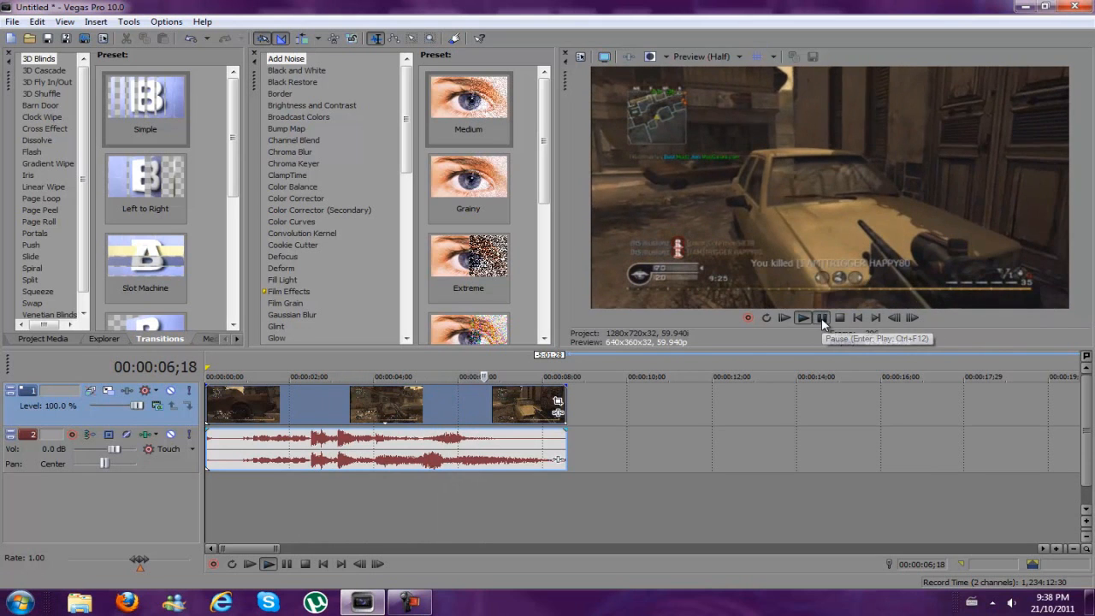
# Place the cursor at 00:00:03;13 and open Event Pan/Crop for the video clip
pyautogui.click(426, 397)
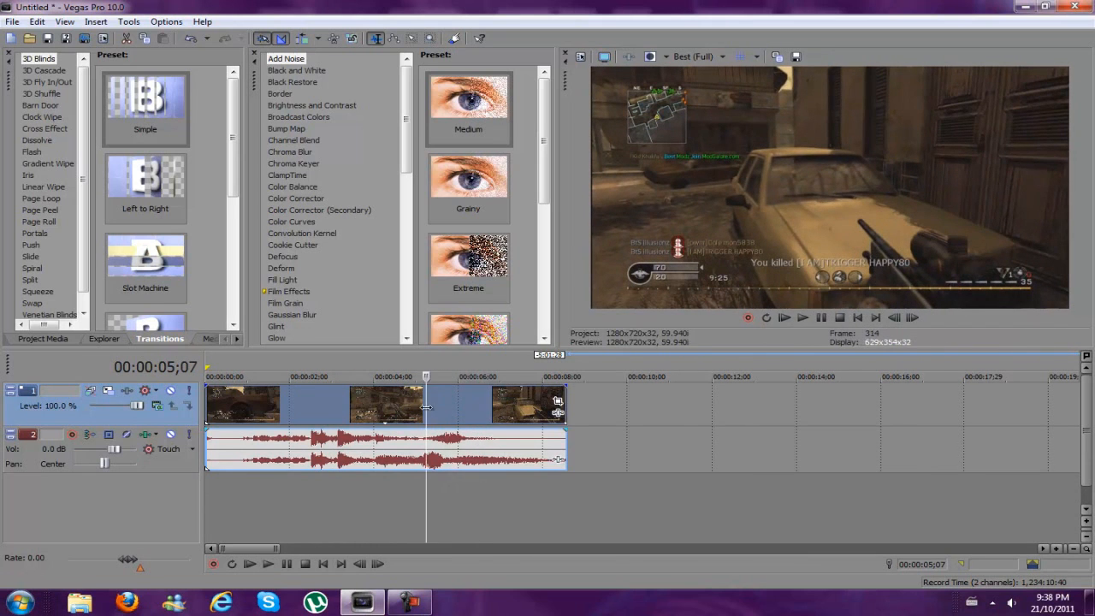
pyautogui.scroll(2, 426, 408)
pyautogui.scroll(-1, 435, 411)
pyautogui.click(398, 403)
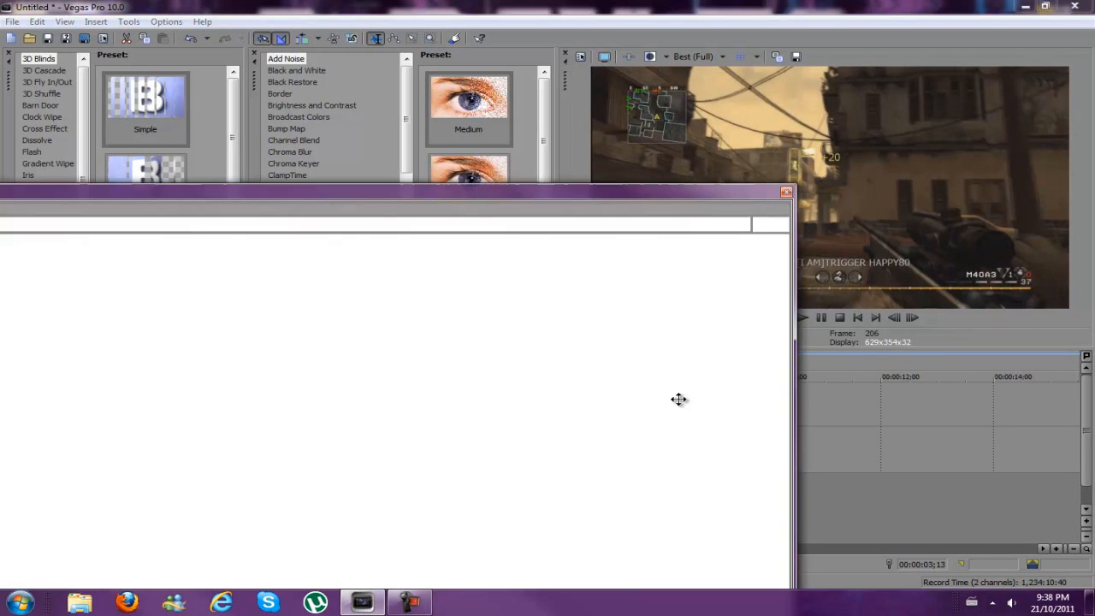
pyautogui.click(678, 401)
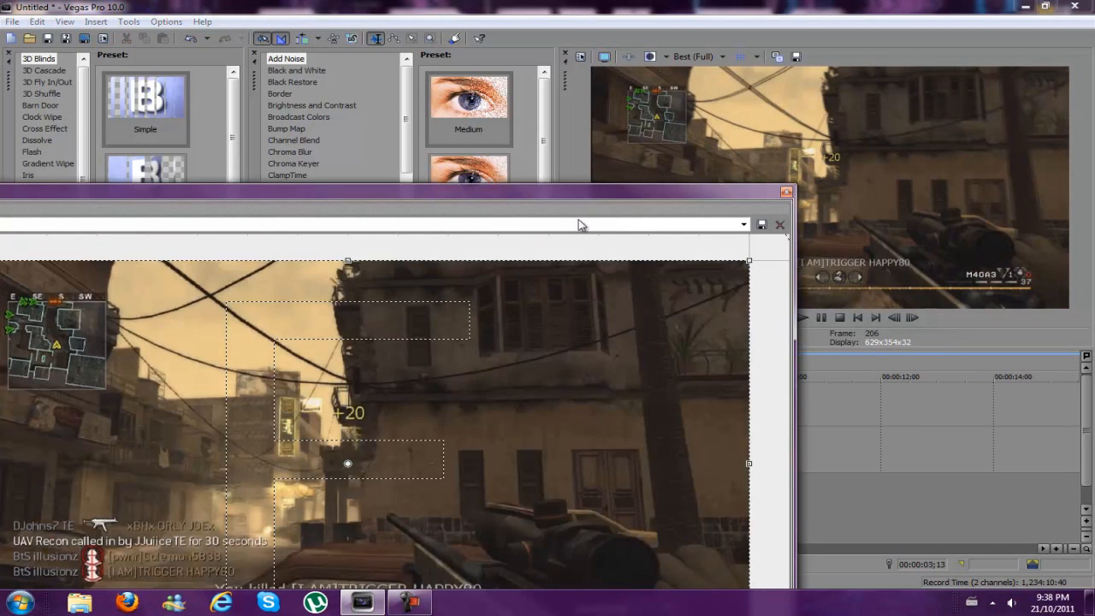
pyautogui.moveTo(579, 197); pyautogui.dragTo(814, 52)
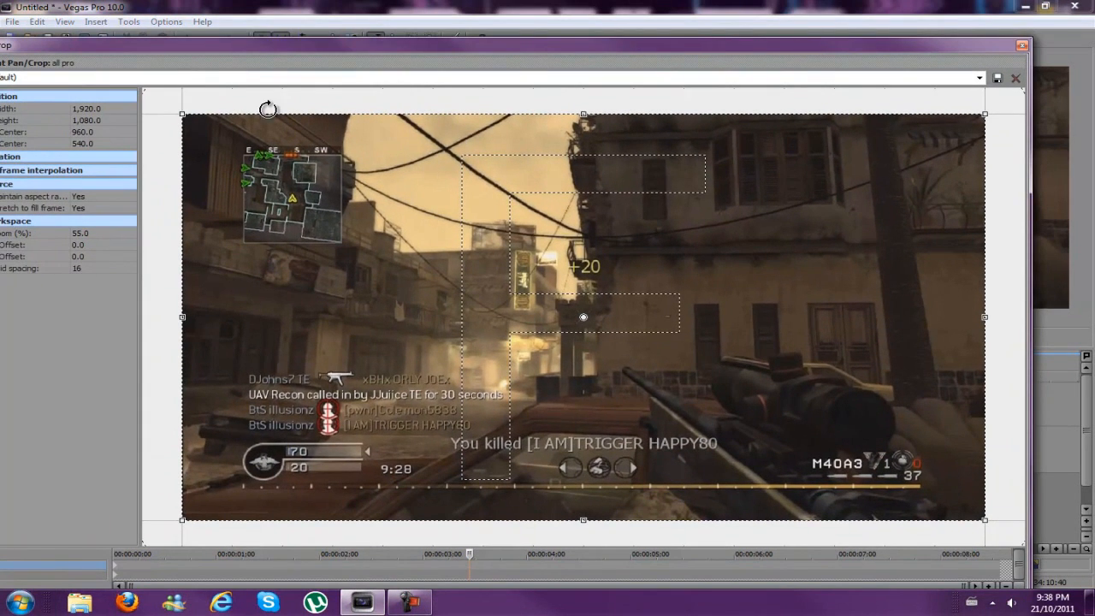
# Apply the CoD preset to the clip's crop at 00:00:03;13 and close Event Pan/Crop
pyautogui.moveTo(180, 111); pyautogui.dragTo(181, 113)
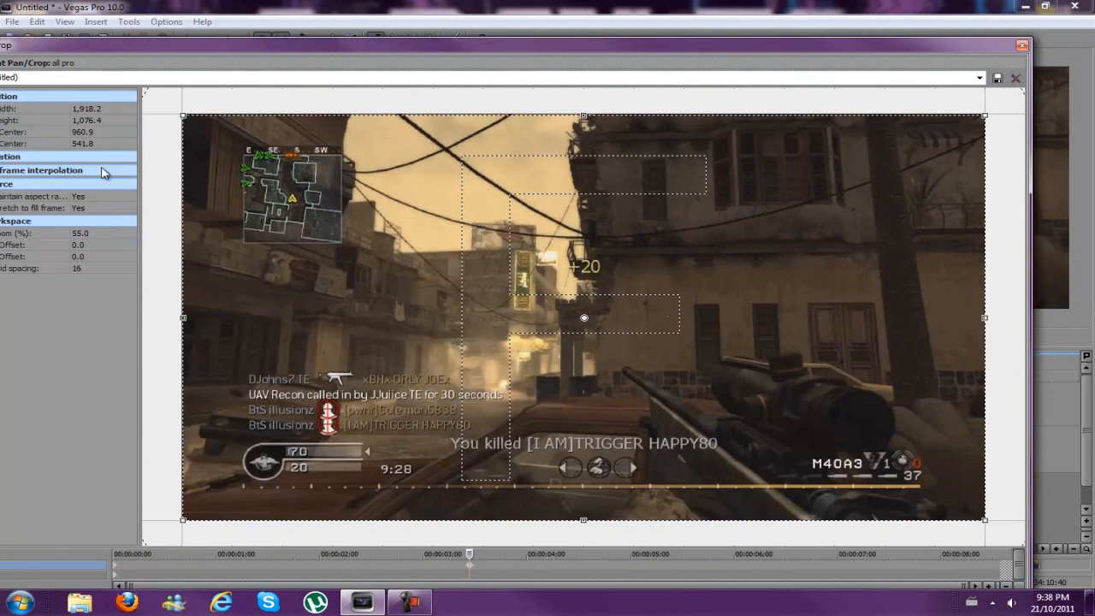
pyautogui.click(980, 78)
pyautogui.click(804, 54)
pyautogui.doubleClick(920, 47)
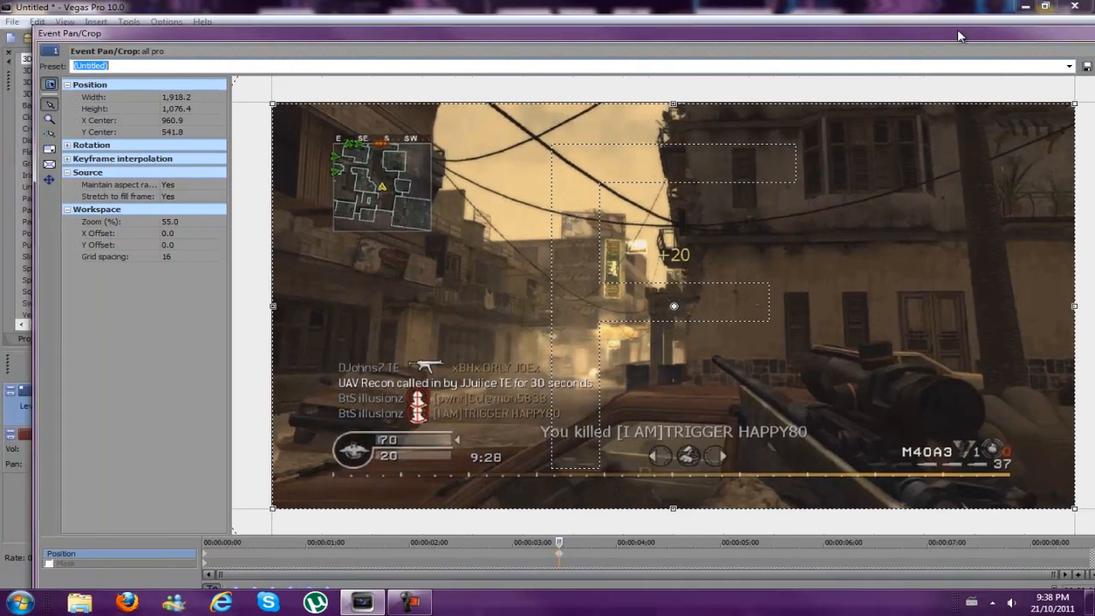
pyautogui.click(1037, 57)
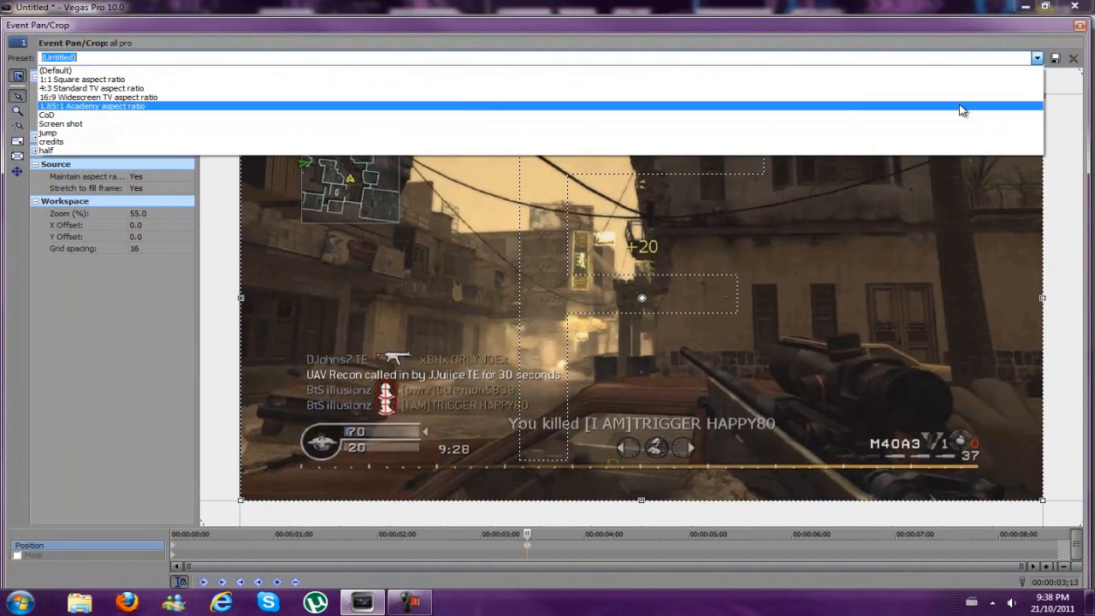
pyautogui.click(888, 114)
pyautogui.moveTo(963, 26); pyautogui.dragTo(887, 37)
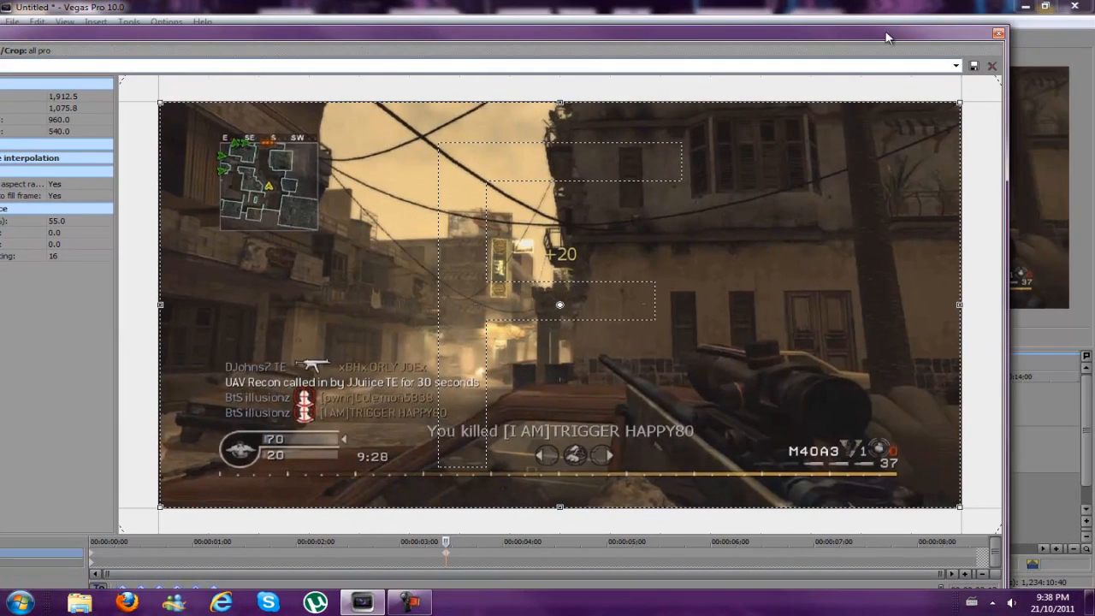
pyautogui.click(1000, 34)
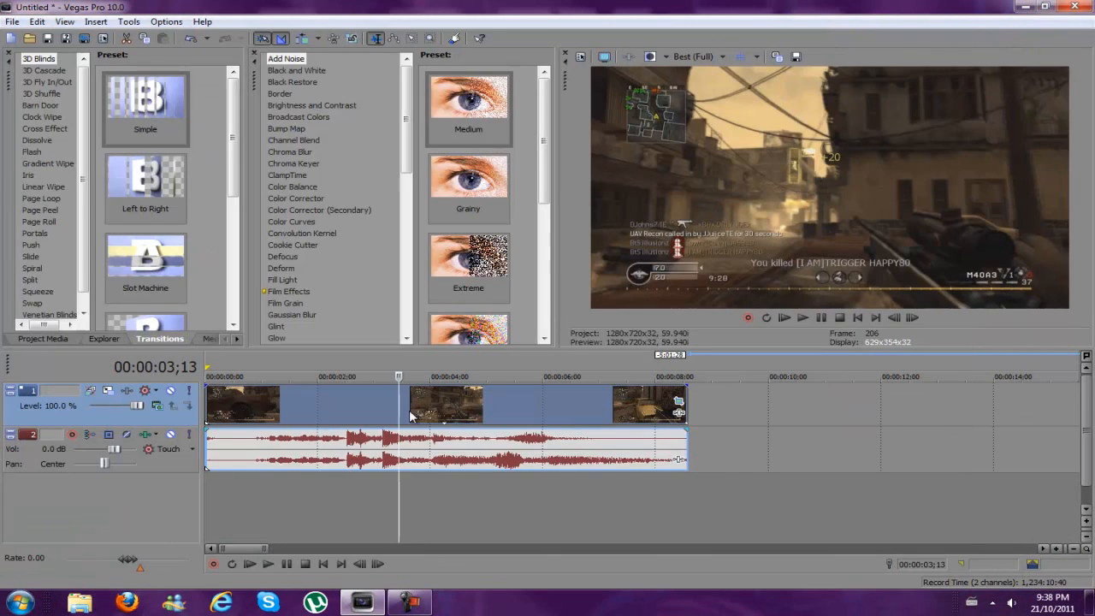
# Scrub the clip around the crop change, remove the 00:00:03;13 crop keyframe in Event Pan/Crop, and close the window
pyautogui.click(326, 407)
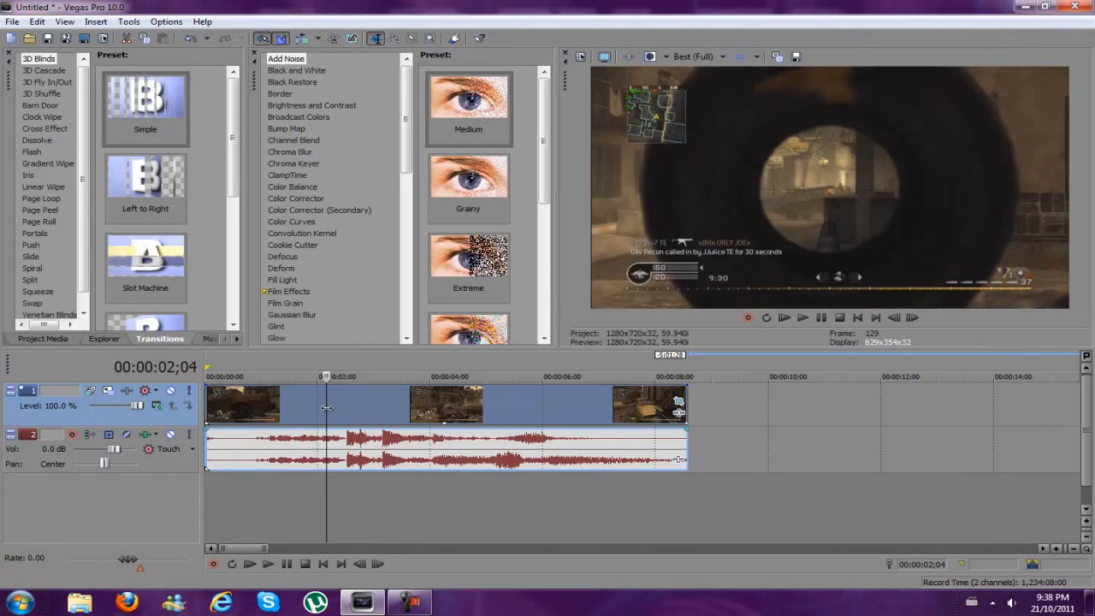
pyautogui.moveTo(326, 407); pyautogui.dragTo(436, 411)
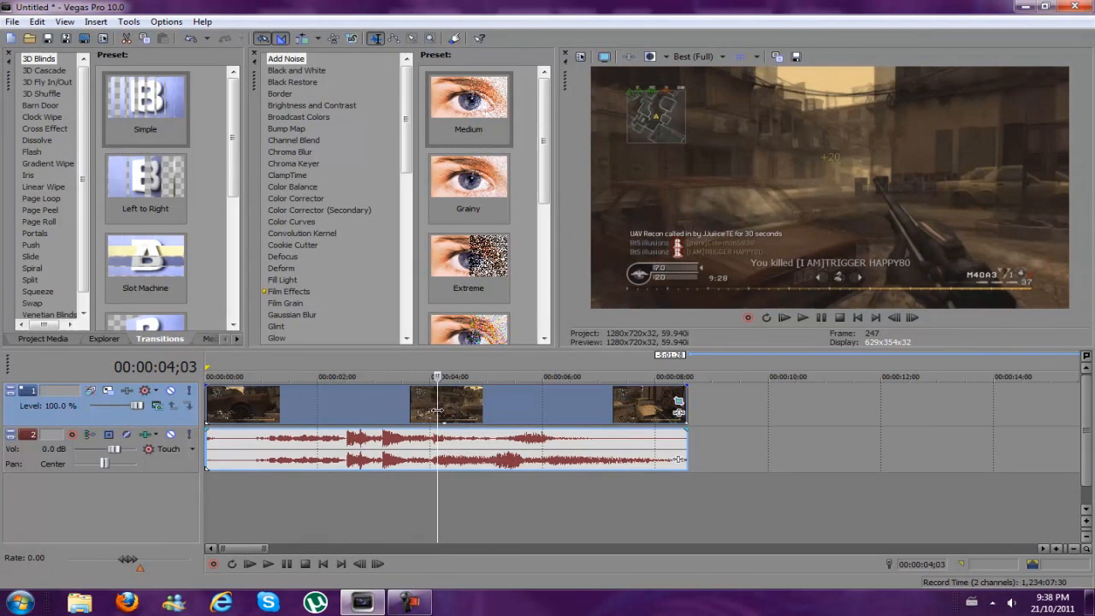
pyautogui.click(678, 400)
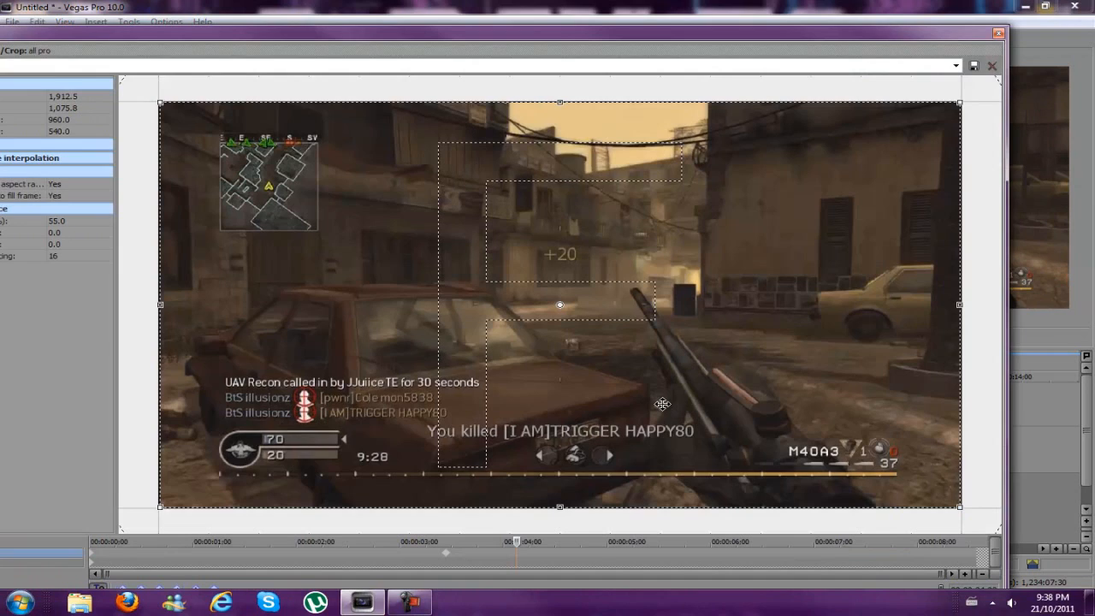
pyautogui.click(448, 552)
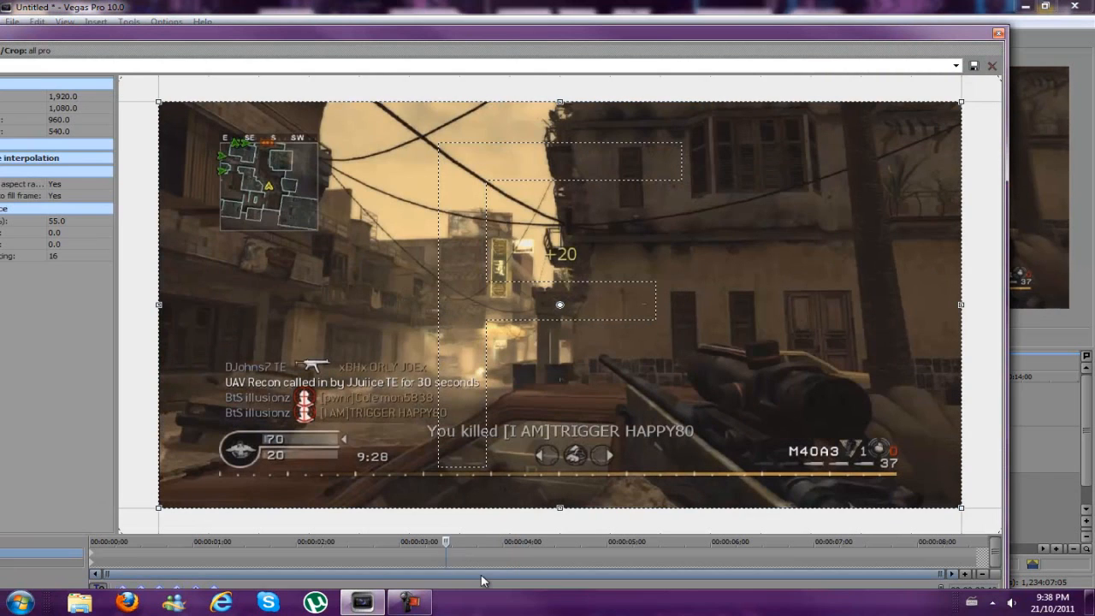
pyautogui.click(999, 34)
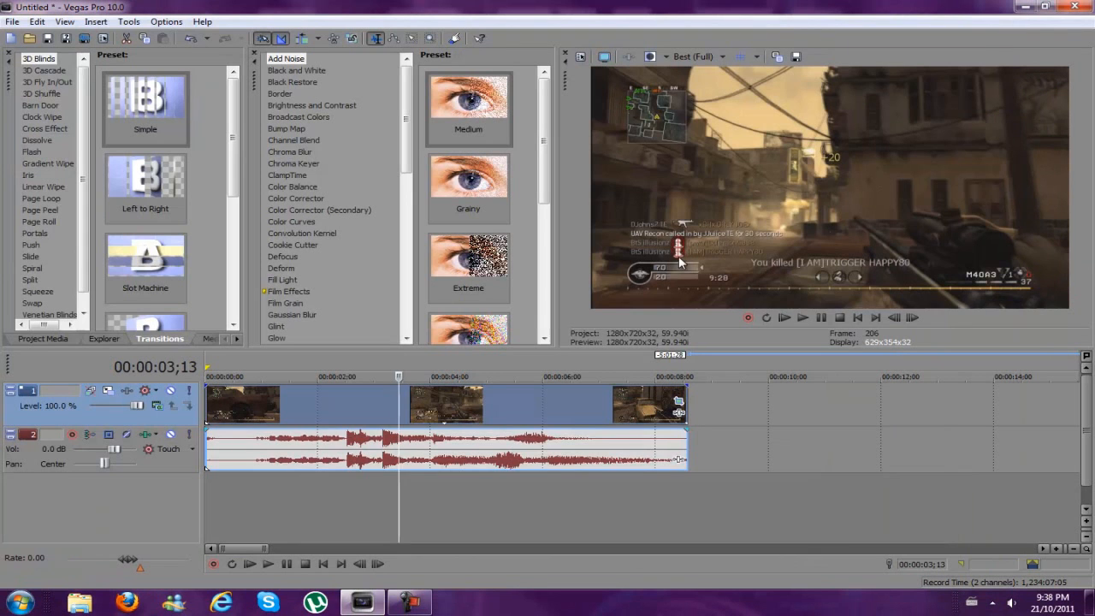
# Return the cursor to the start of the timeline, apply the CoD preset in the clip's Event Pan/Crop, and close the window
pyautogui.moveTo(399, 415); pyautogui.dragTo(187, 402)
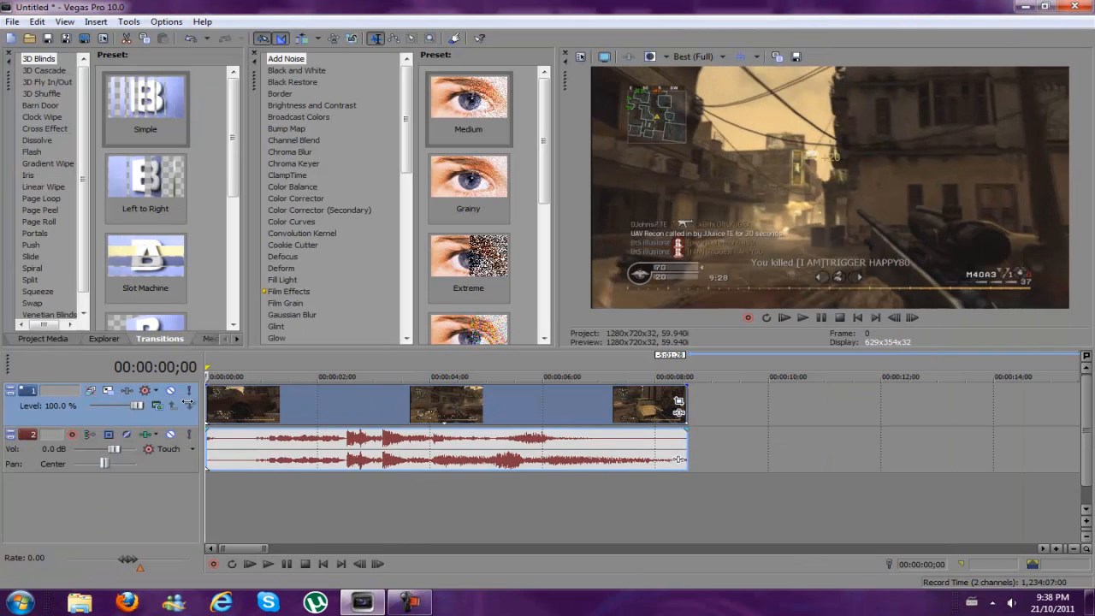
pyautogui.click(235, 405)
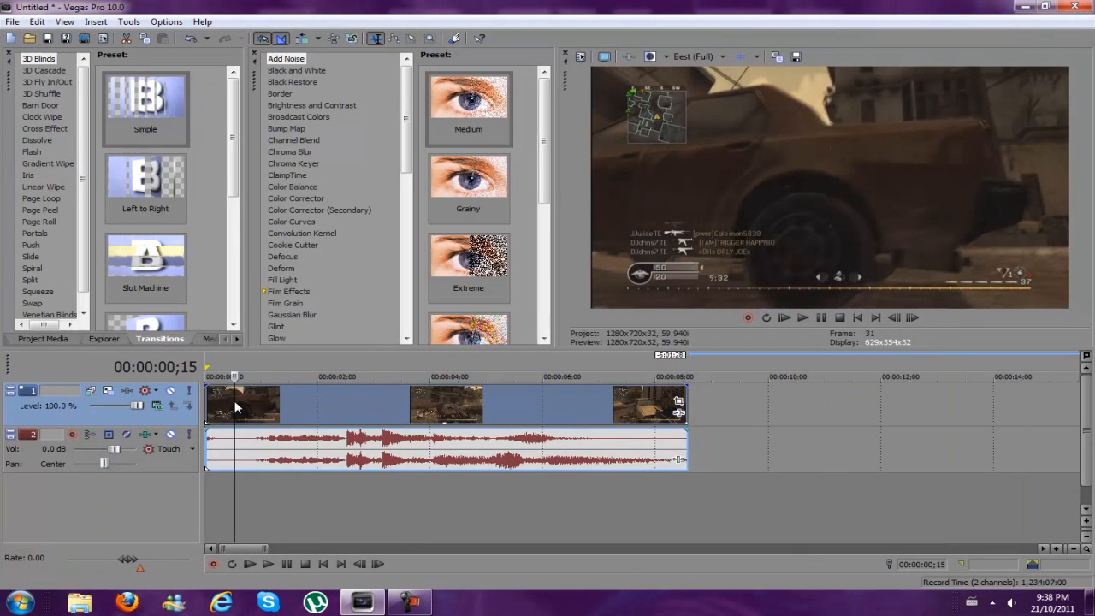
pyautogui.click(678, 400)
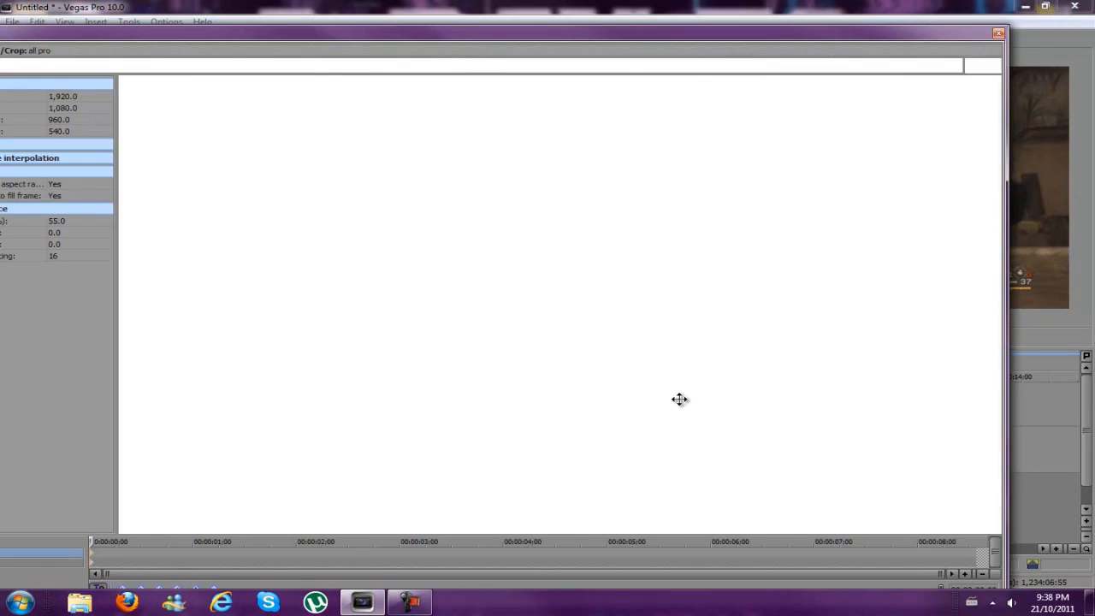
pyautogui.click(957, 66)
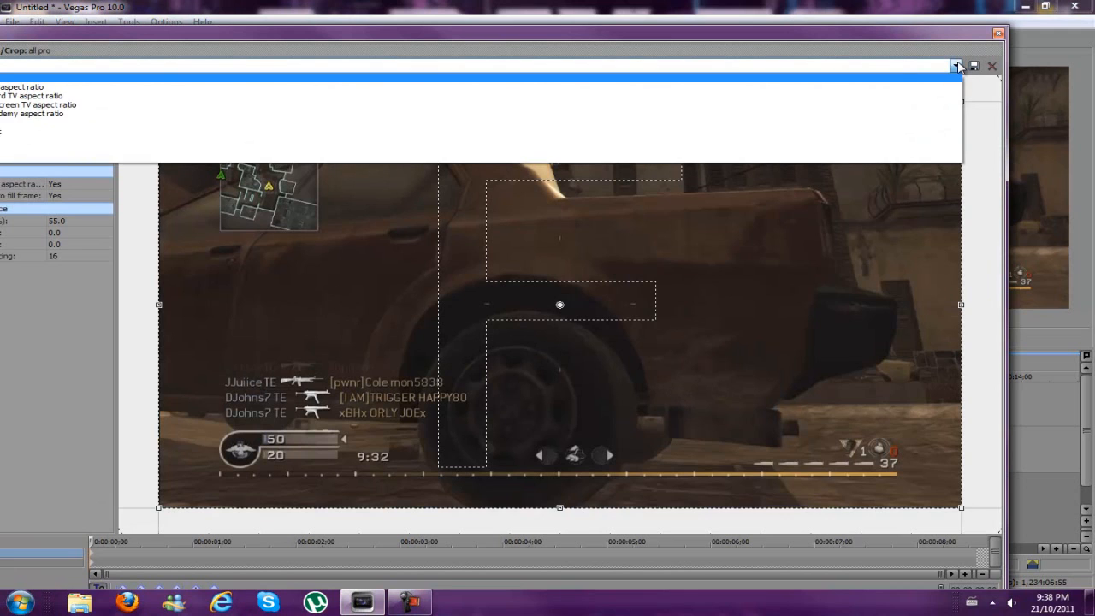
pyautogui.click(881, 33)
pyautogui.moveTo(924, 31); pyautogui.dragTo(1001, 17)
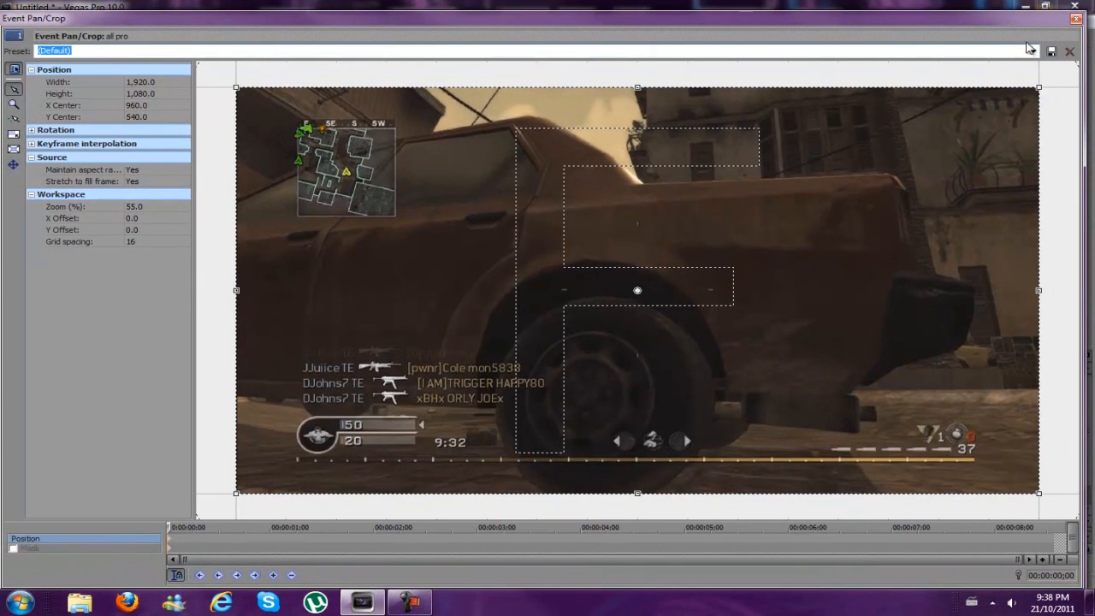
pyautogui.click(1033, 51)
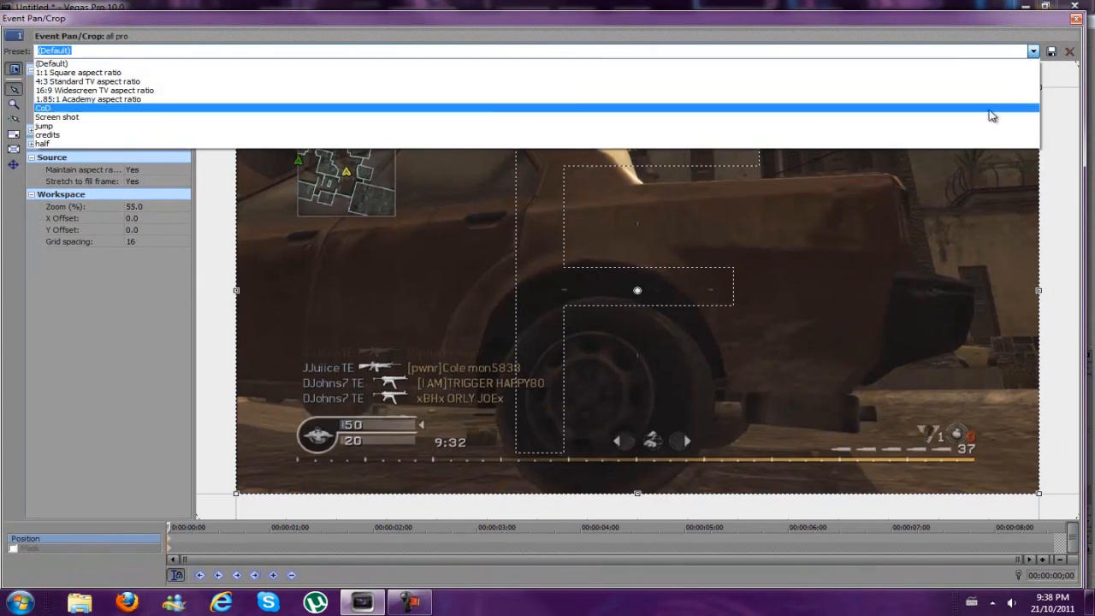
pyautogui.click(986, 109)
pyautogui.click(1073, 18)
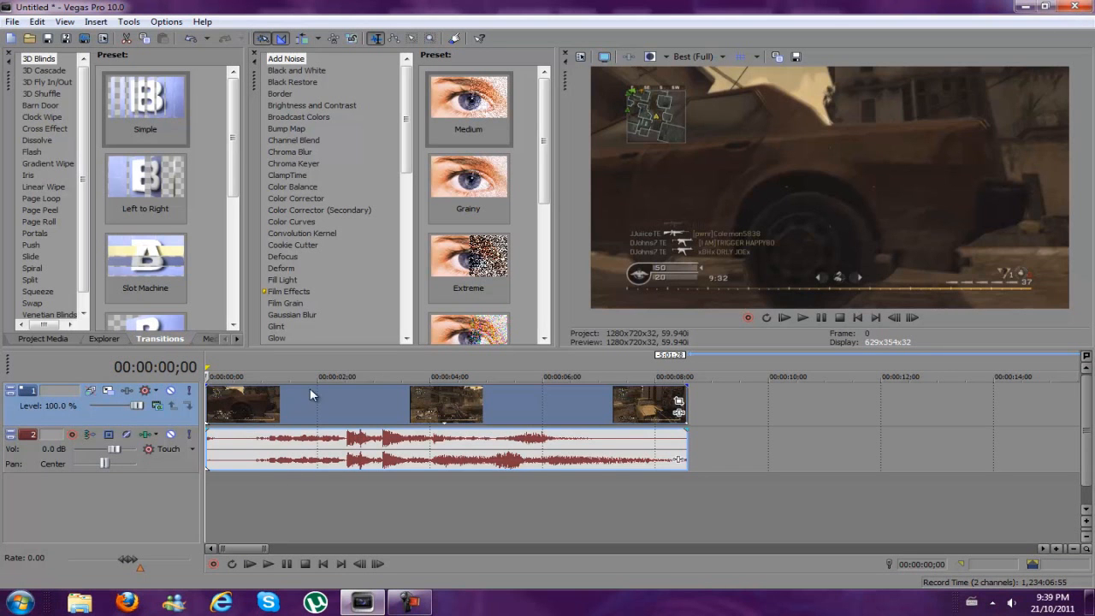
# Zoom in around 00:00:03;23, set the video clip's resampling switch to Disable Resample, and check the clip's switches
pyautogui.click(363, 399)
pyautogui.click(386, 400)
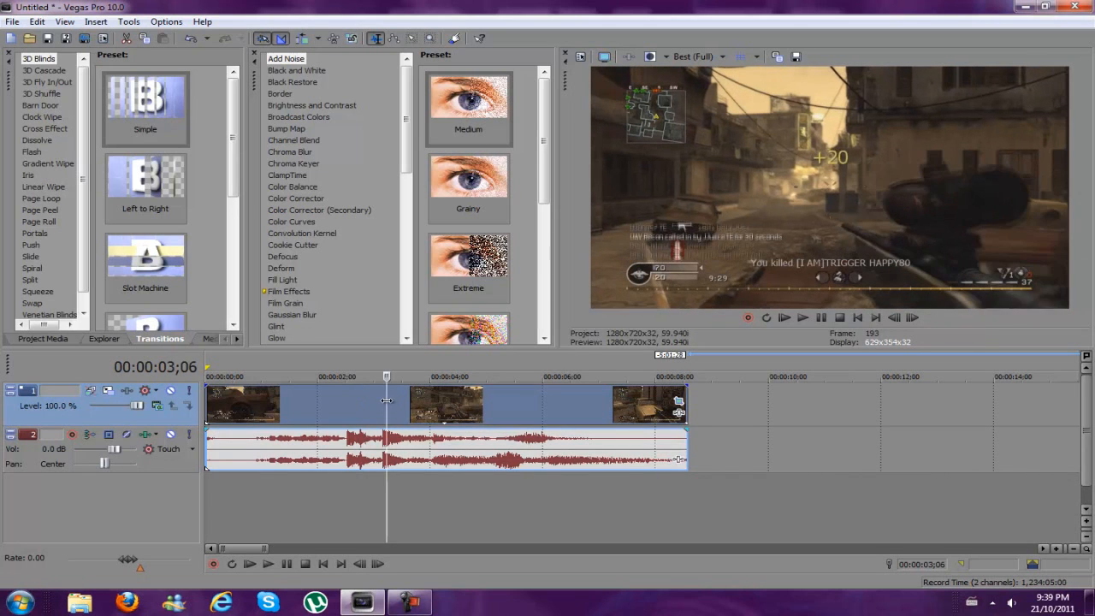
pyautogui.click(398, 399)
pyautogui.moveTo(399, 401); pyautogui.dragTo(419, 402)
pyautogui.scroll(1, 462, 404)
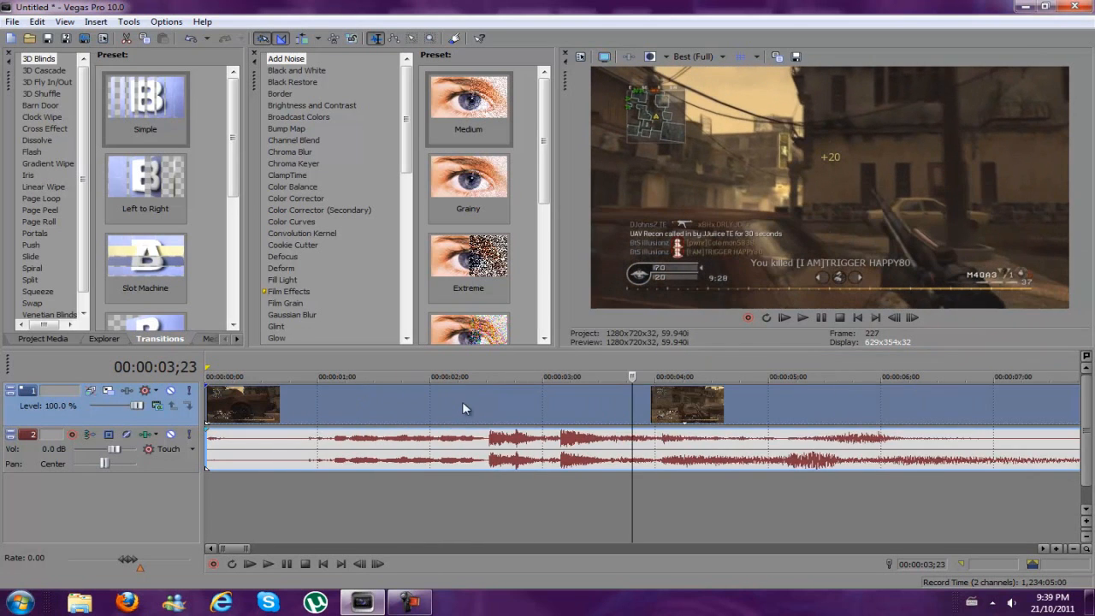
pyautogui.scroll(1, 483, 410)
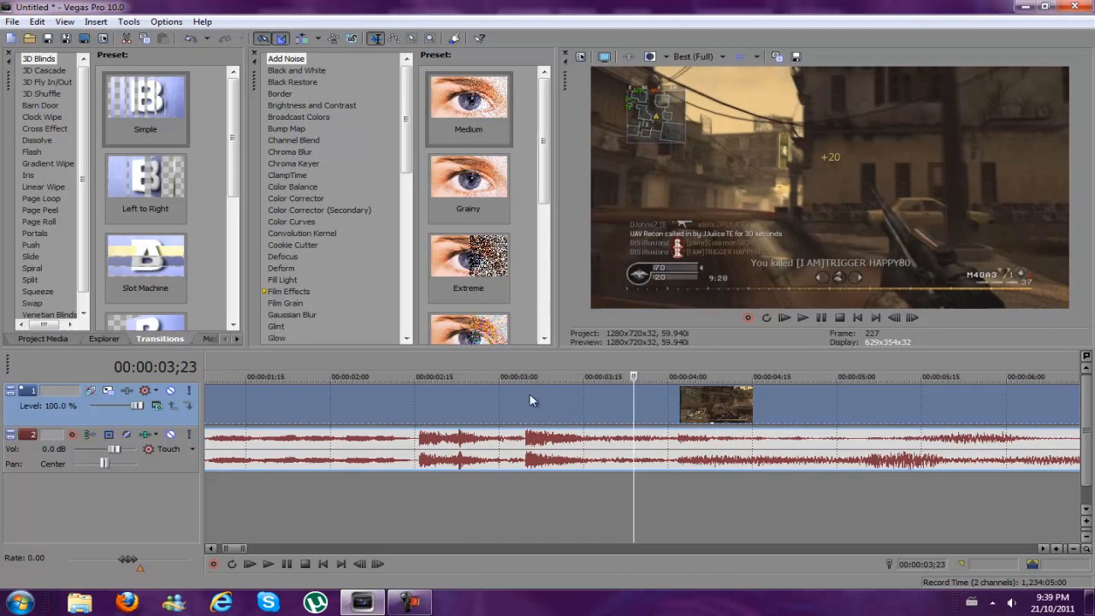
pyautogui.rightClick(556, 401)
pyautogui.moveTo(678, 318)
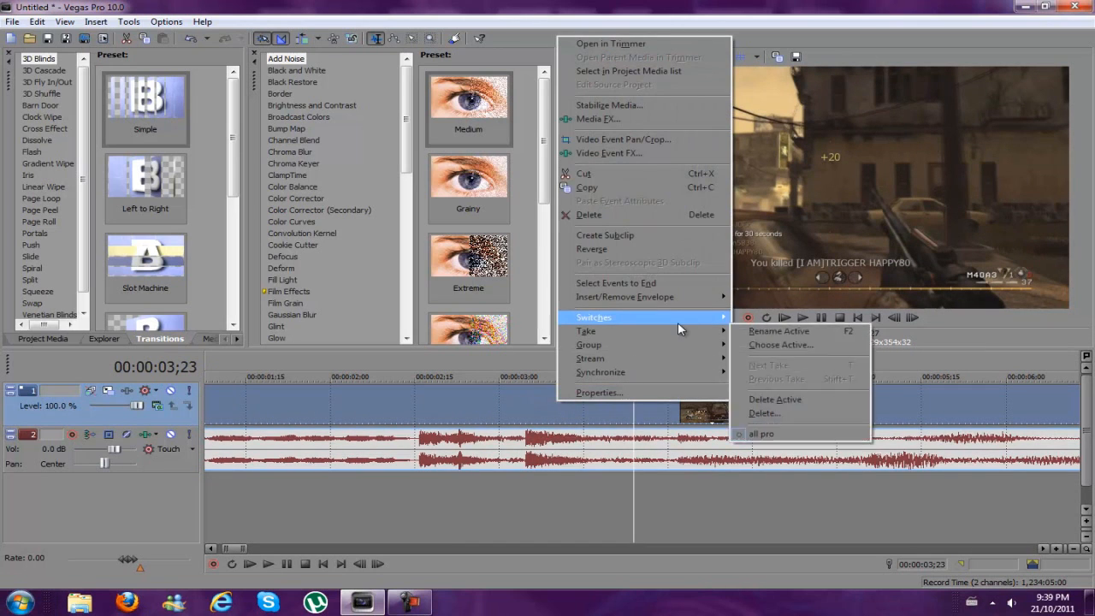
pyautogui.click(774, 427)
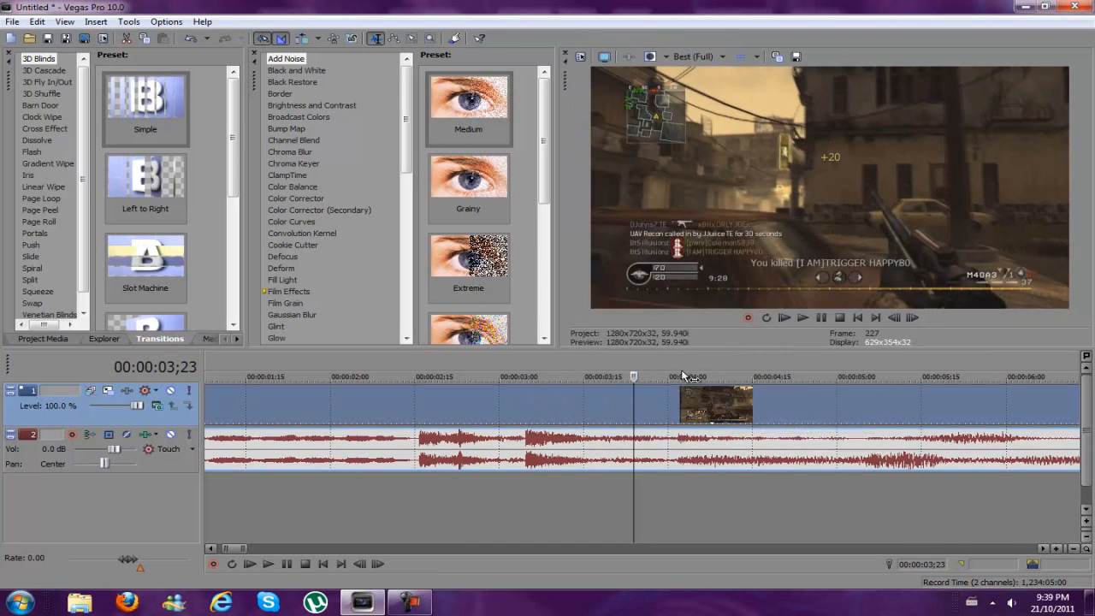
pyautogui.scroll(3, 594, 420)
pyautogui.rightClick(592, 421)
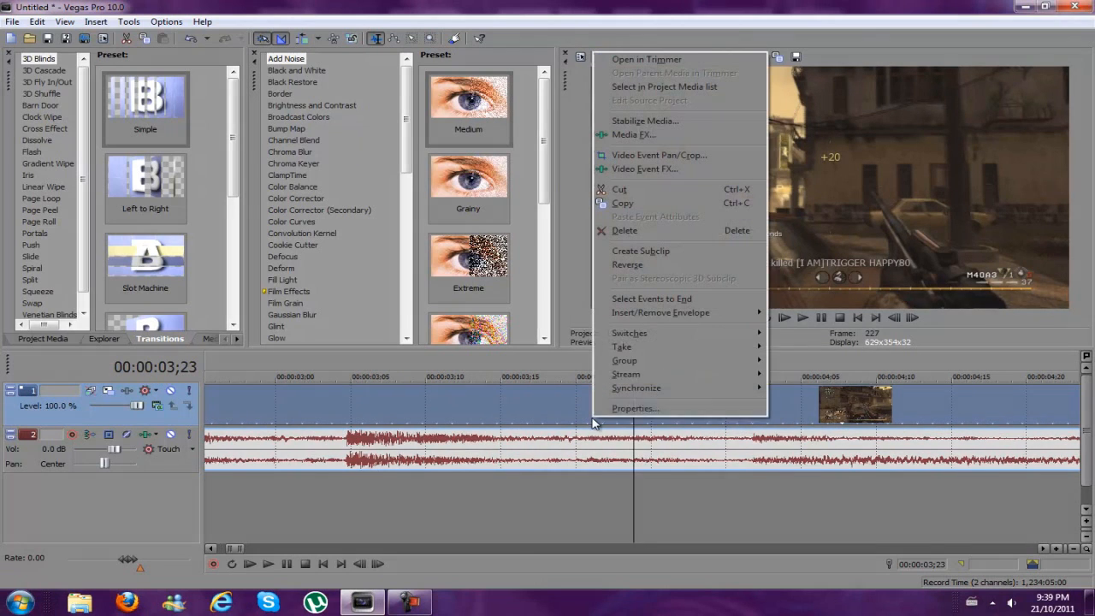
pyautogui.moveTo(667, 335)
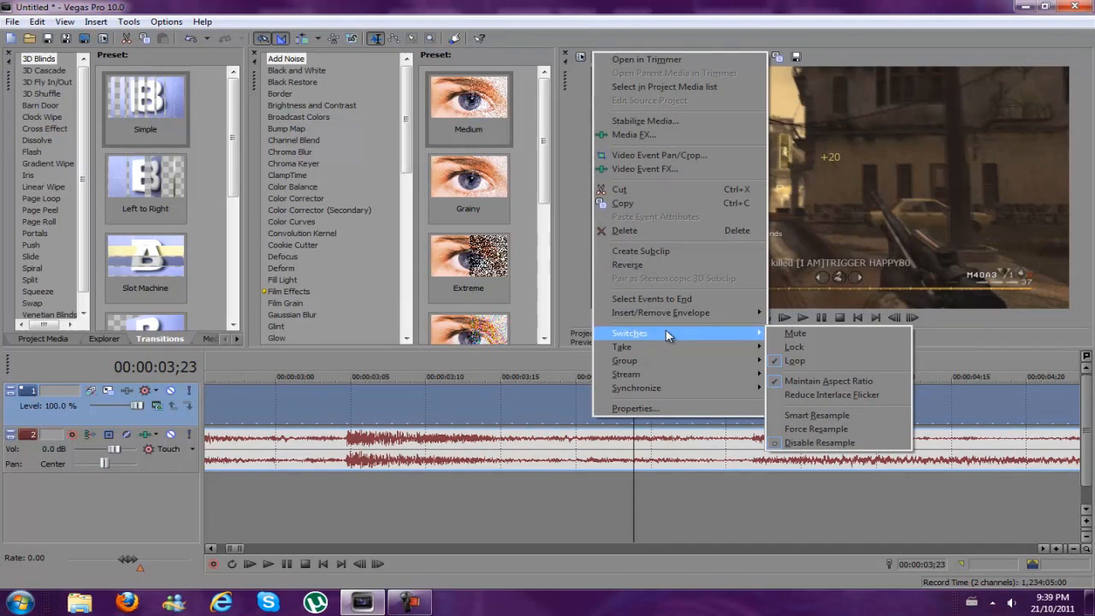
pyautogui.click(1025, 342)
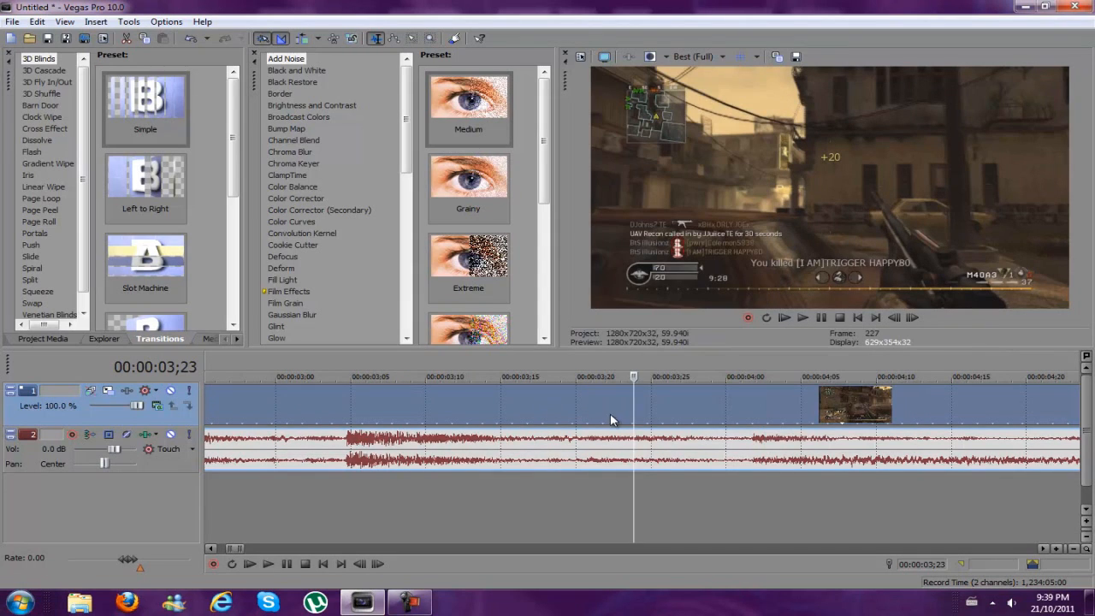
# Move the cursor to 00:00:03;29 and set the video clip's switch to Smart Resample to compare the preview frame
pyautogui.moveTo(634, 409); pyautogui.dragTo(724, 412)
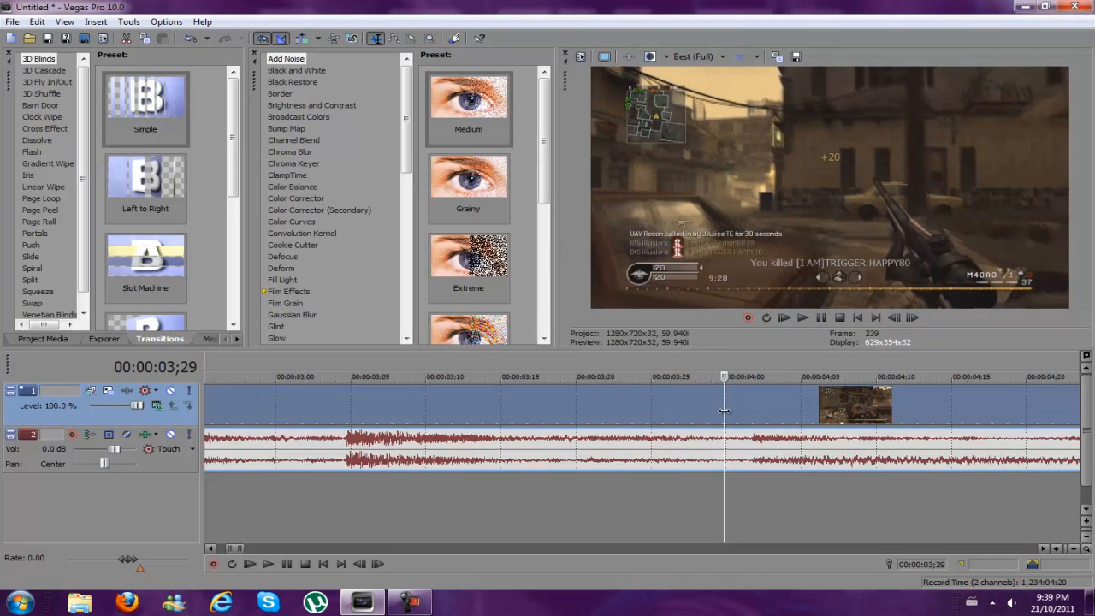
pyautogui.rightClick(585, 411)
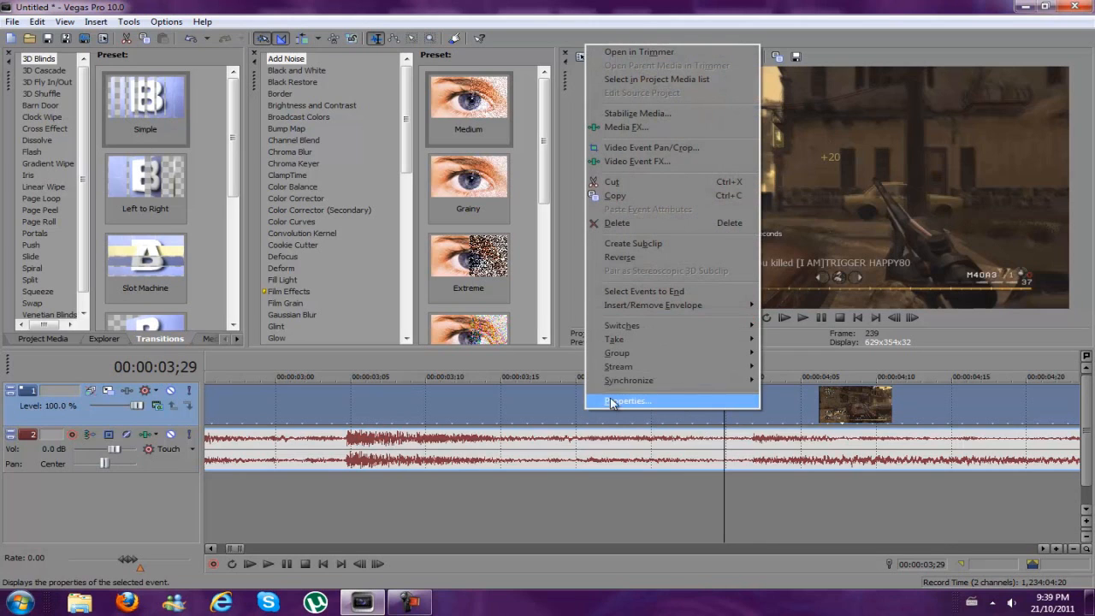
pyautogui.moveTo(653, 330)
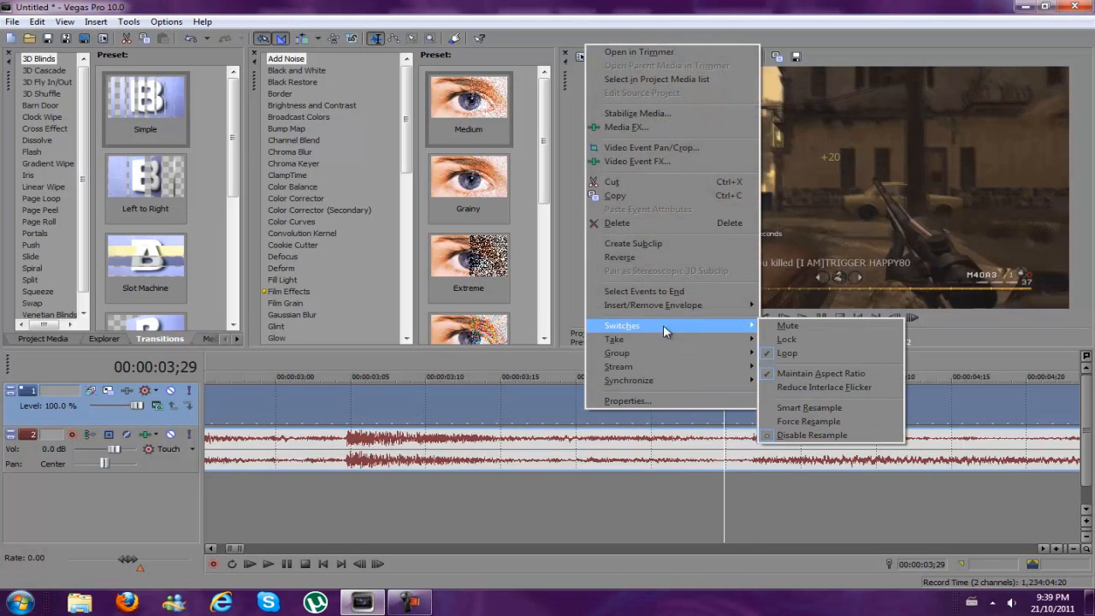
pyautogui.click(854, 409)
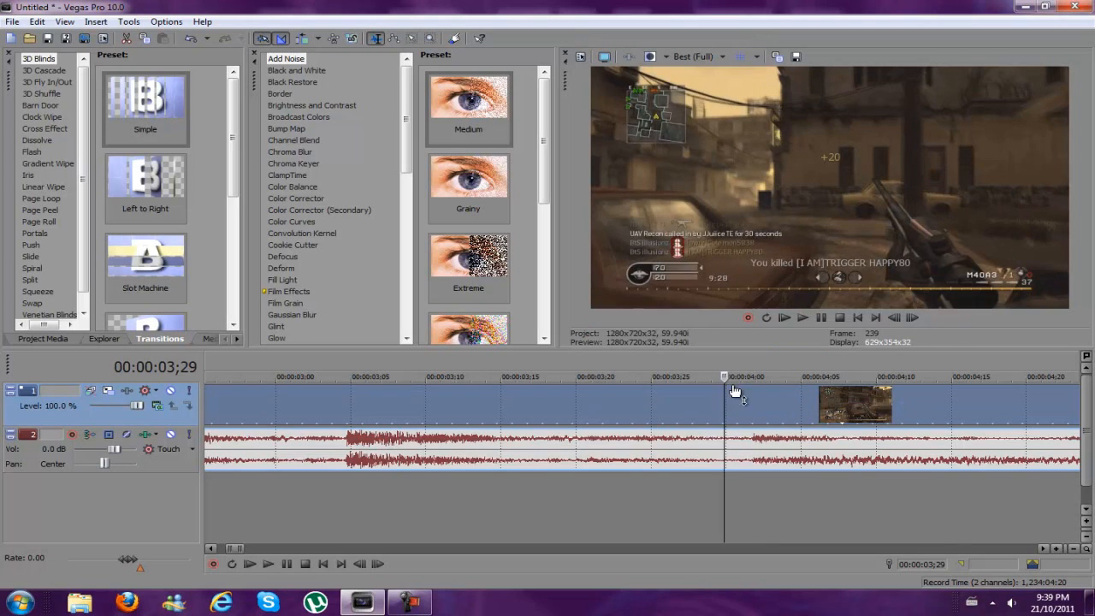
# Switch the video clip back to Disable Resample and compare the frame at 00:00:03;29
pyautogui.rightClick(645, 399)
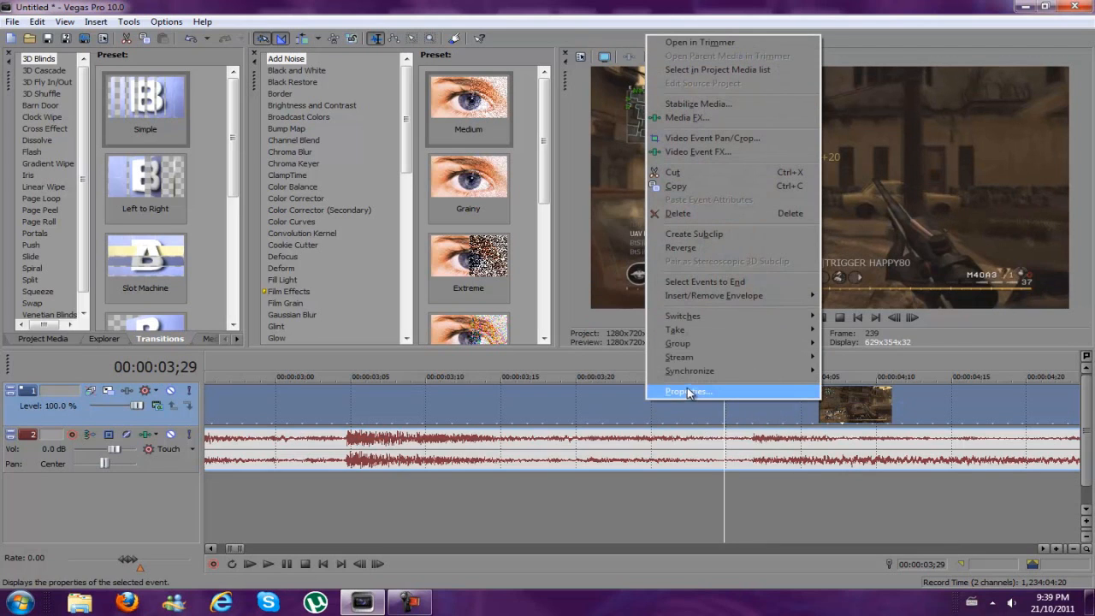
pyautogui.moveTo(735, 314)
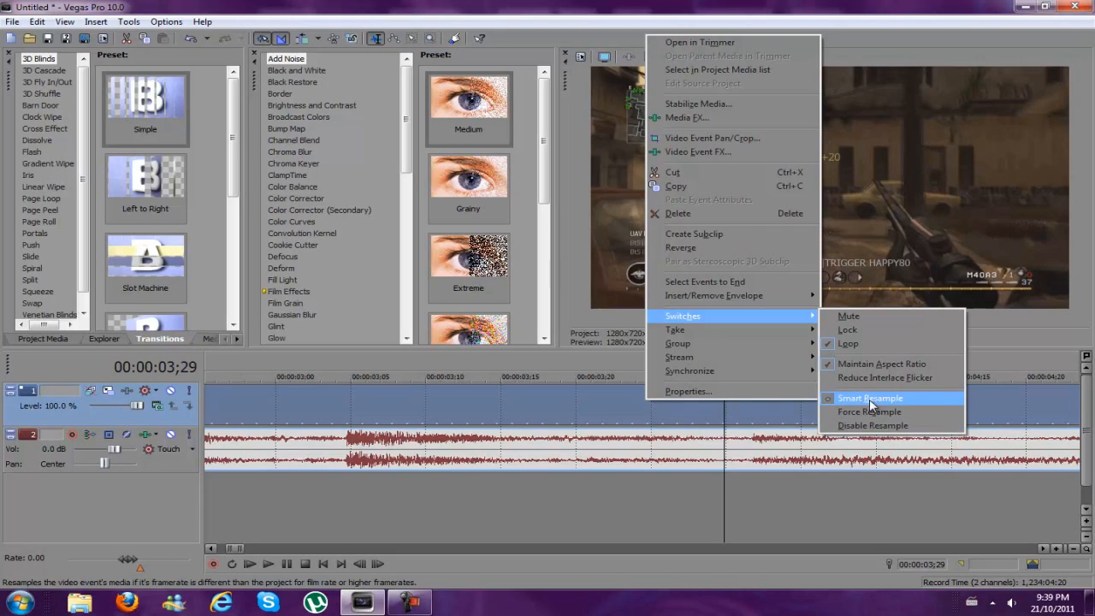
pyautogui.click(881, 425)
pyautogui.rightClick(712, 403)
pyautogui.moveTo(819, 318)
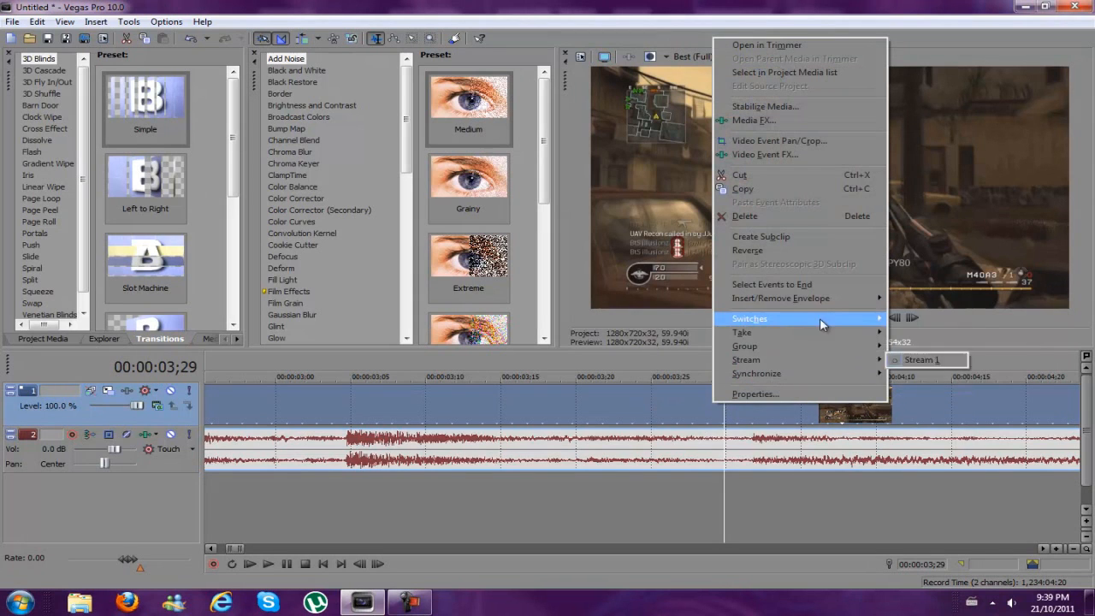
pyautogui.click(941, 428)
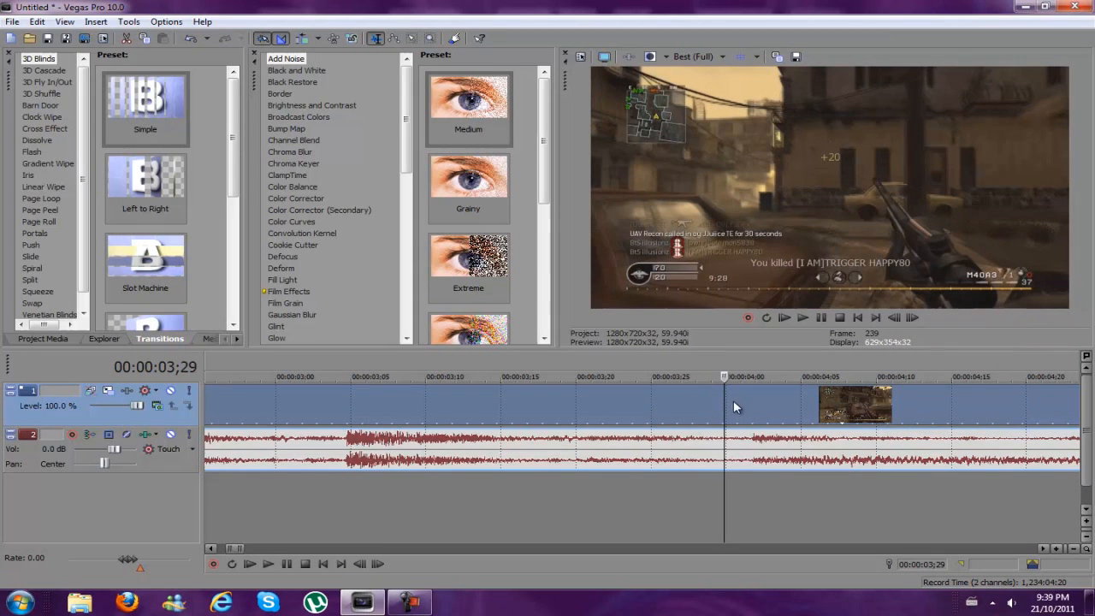
# Change the video clip's resampling switch to Smart Resample
pyautogui.moveTo(727, 402); pyautogui.dragTo(725, 401)
pyautogui.rightClick(647, 416)
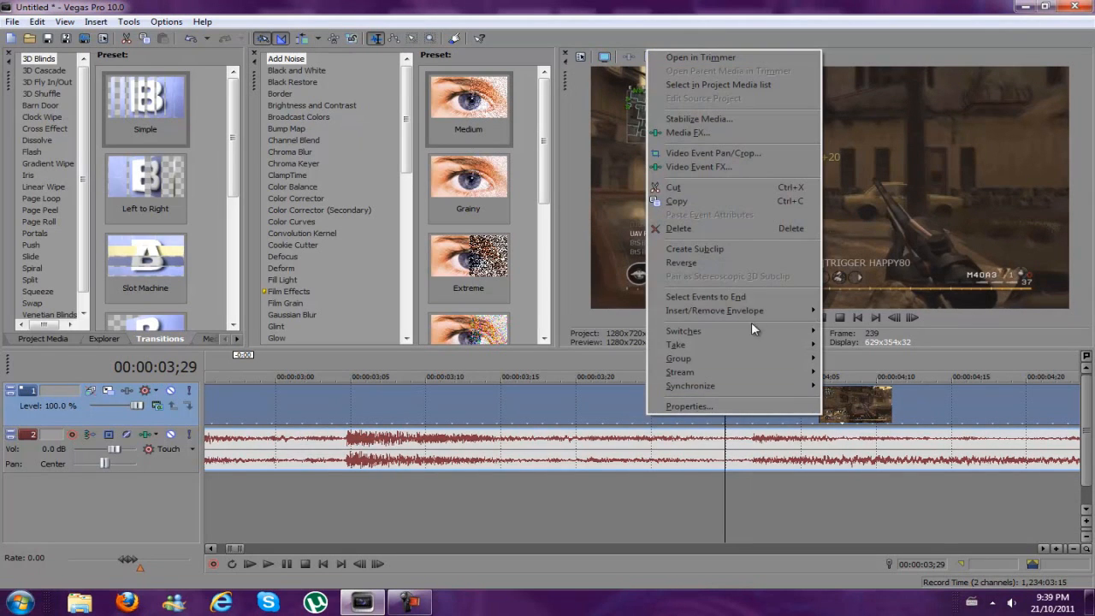
pyautogui.moveTo(757, 330)
pyautogui.click(894, 414)
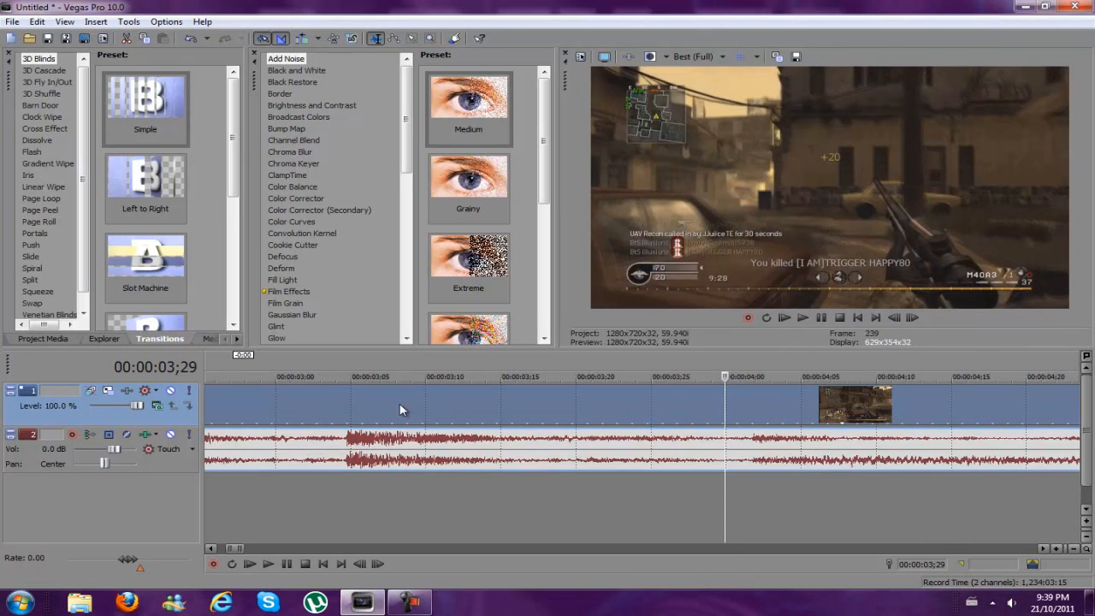
# Place the cursor at 00:00:02;12 and add the Color Corrector effect with the Studio RGB to Computer RGB preset to the video clip
pyautogui.click(394, 398)
pyautogui.scroll(-3, 394, 398)
pyautogui.scroll(-1, 402, 400)
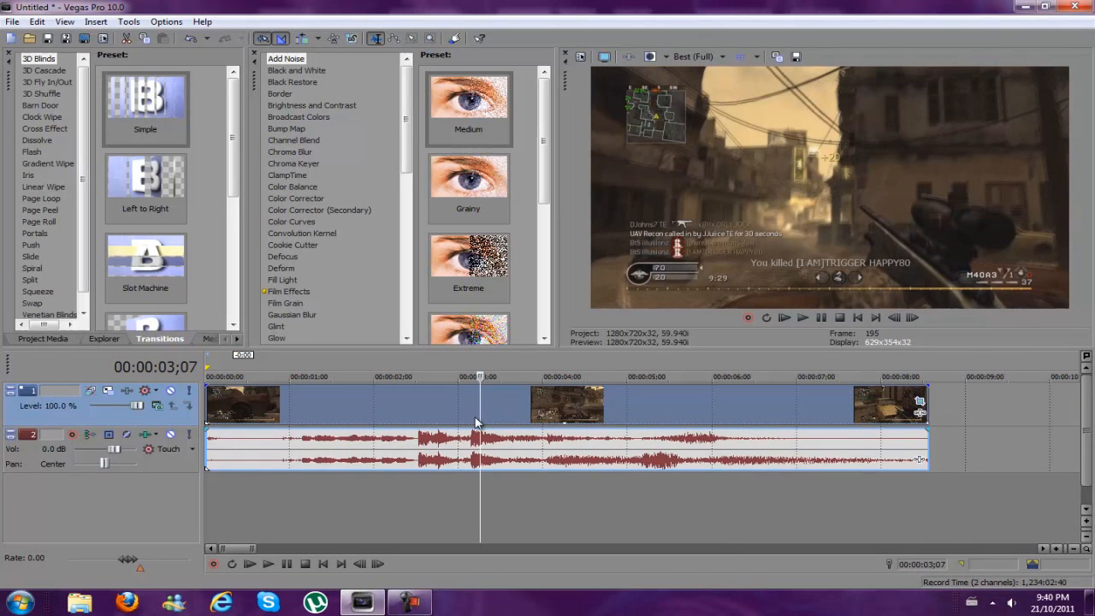
pyautogui.click(415, 414)
pyautogui.click(566, 413)
pyautogui.click(409, 399)
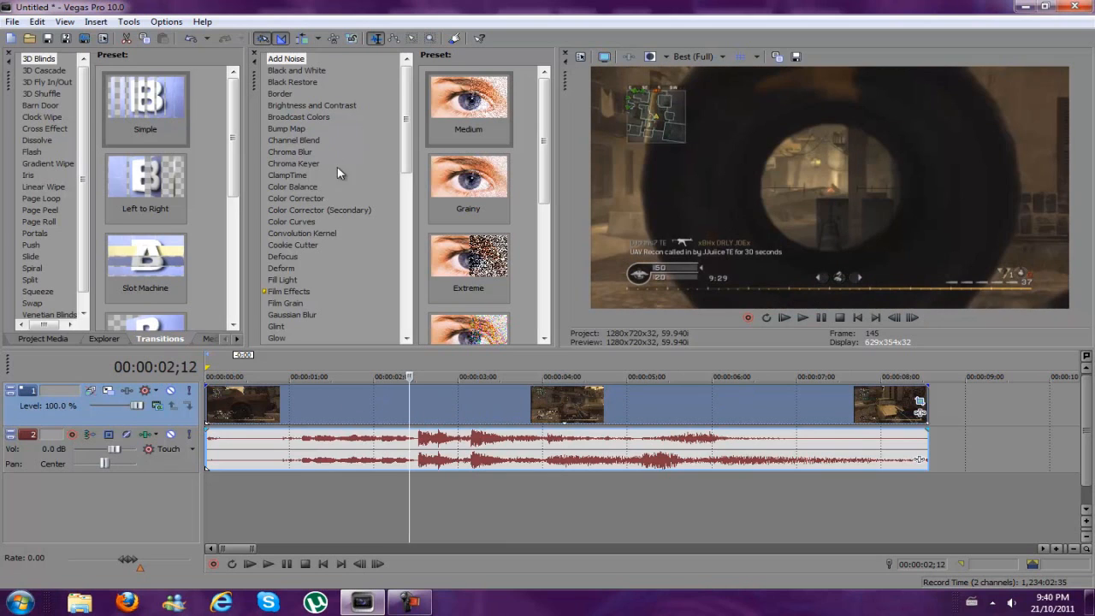
pyautogui.click(318, 198)
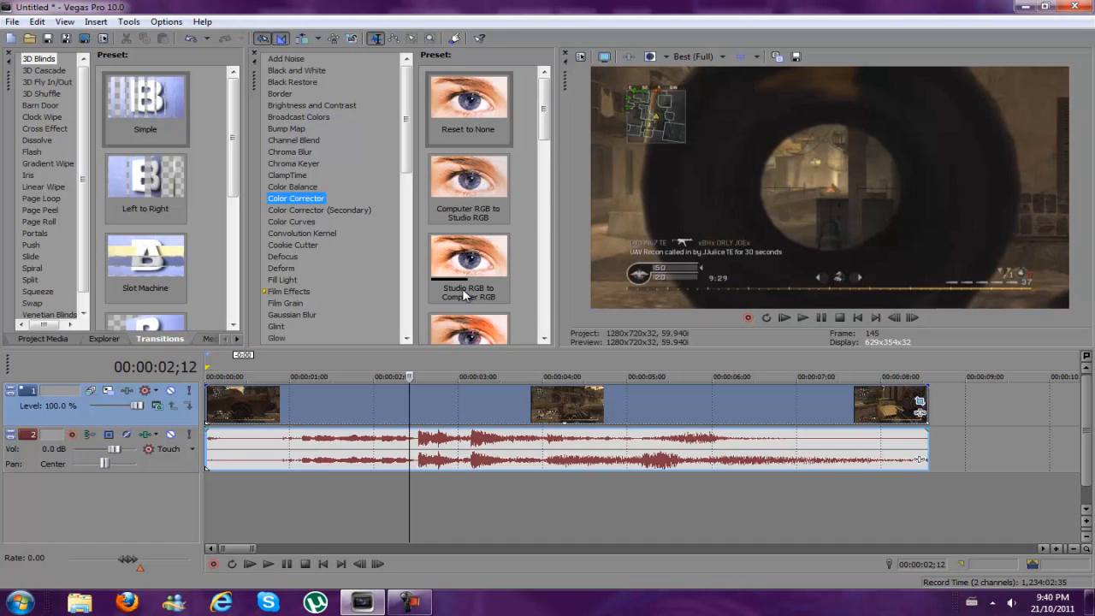
pyautogui.moveTo(470, 296); pyautogui.dragTo(482, 399)
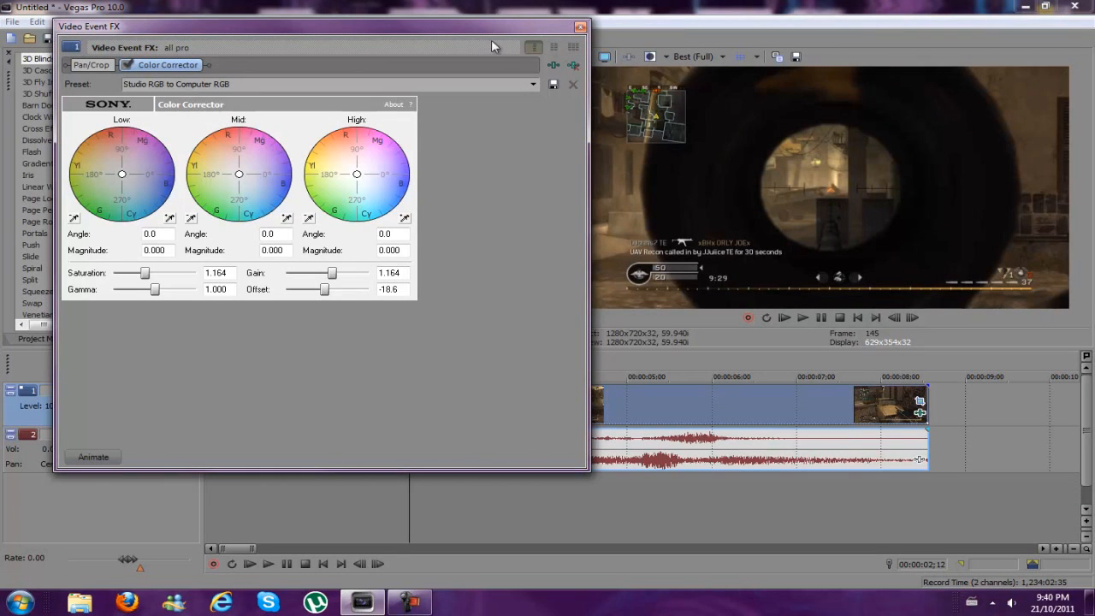
pyautogui.moveTo(488, 26); pyautogui.dragTo(425, 25)
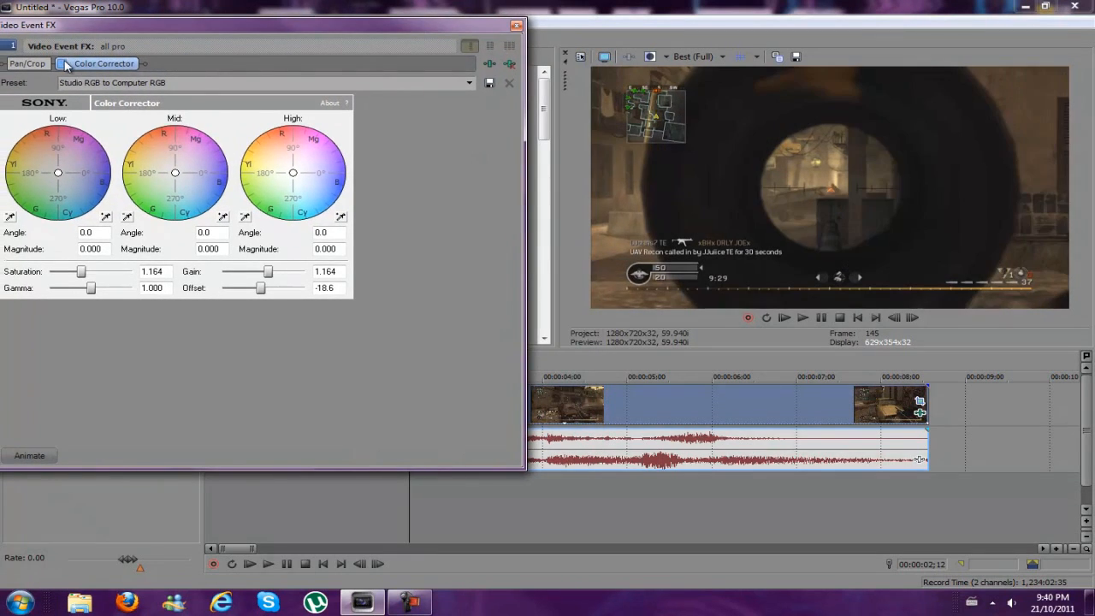
# Compare the clip with the Color Corrector bypassed and enabled, leave the effect enabled, and close Video Event FX
pyautogui.click(62, 63)
pyautogui.click(65, 64)
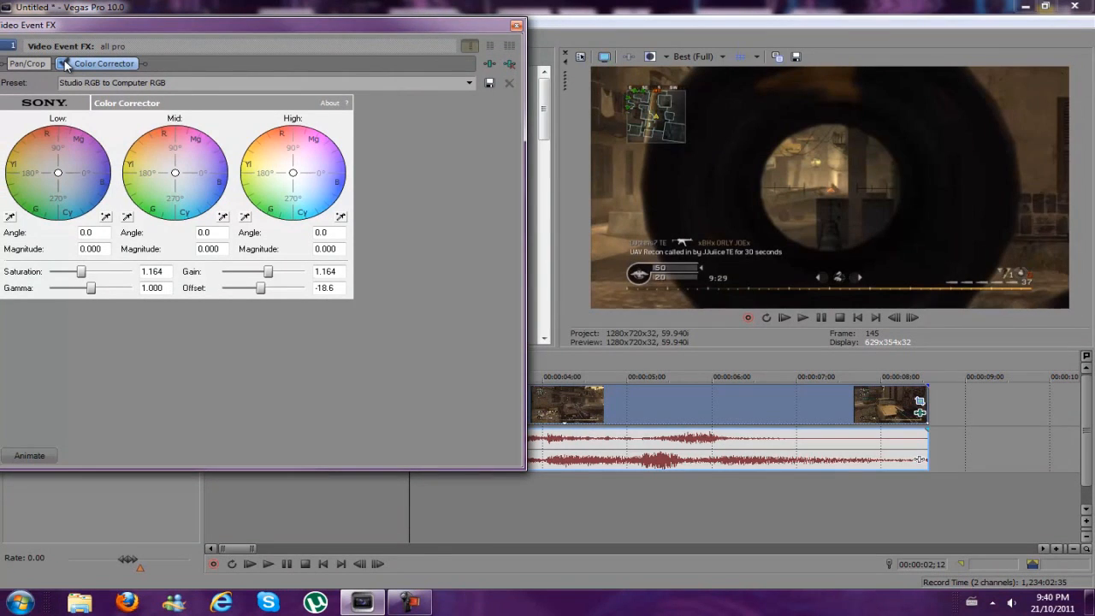
pyautogui.click(65, 64)
pyautogui.click(65, 64)
pyautogui.click(65, 64)
pyautogui.click(65, 64)
pyautogui.click(65, 64)
pyautogui.click(65, 64)
pyautogui.click(65, 64)
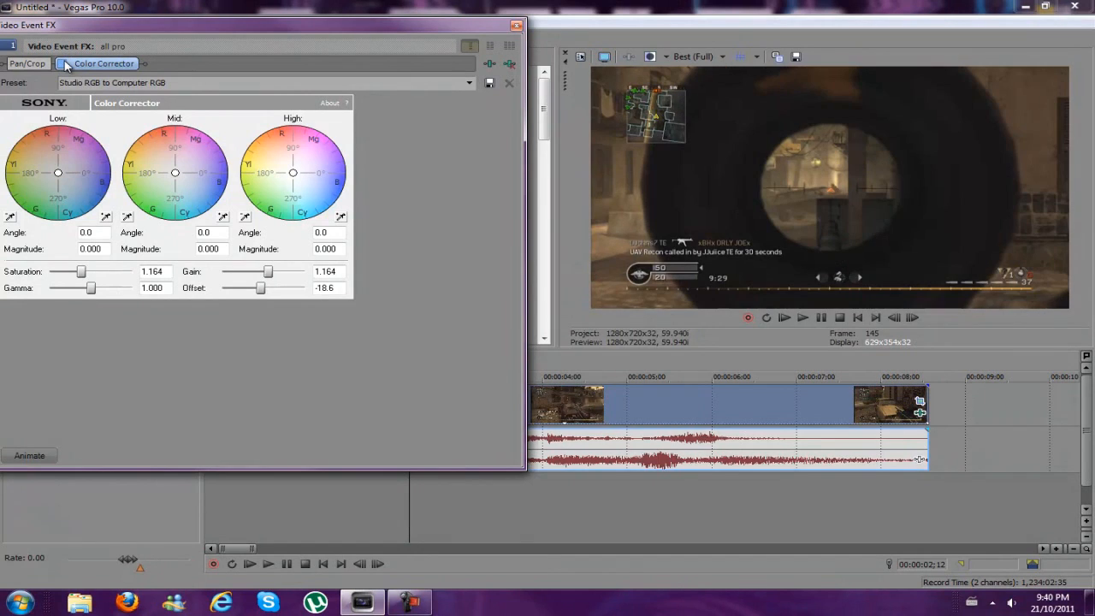
pyautogui.click(65, 64)
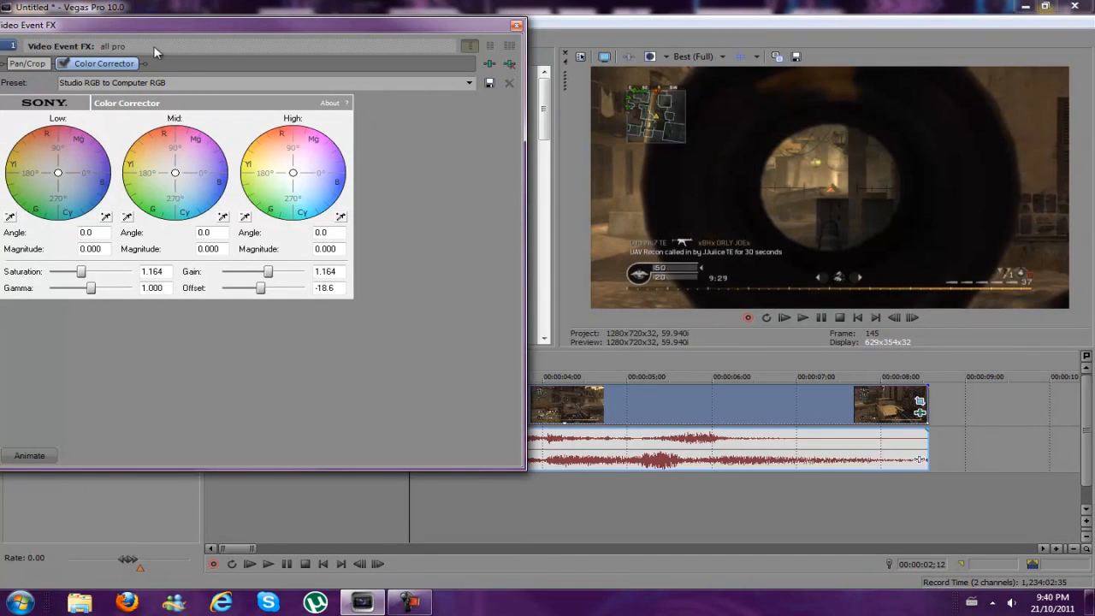
pyautogui.click(516, 26)
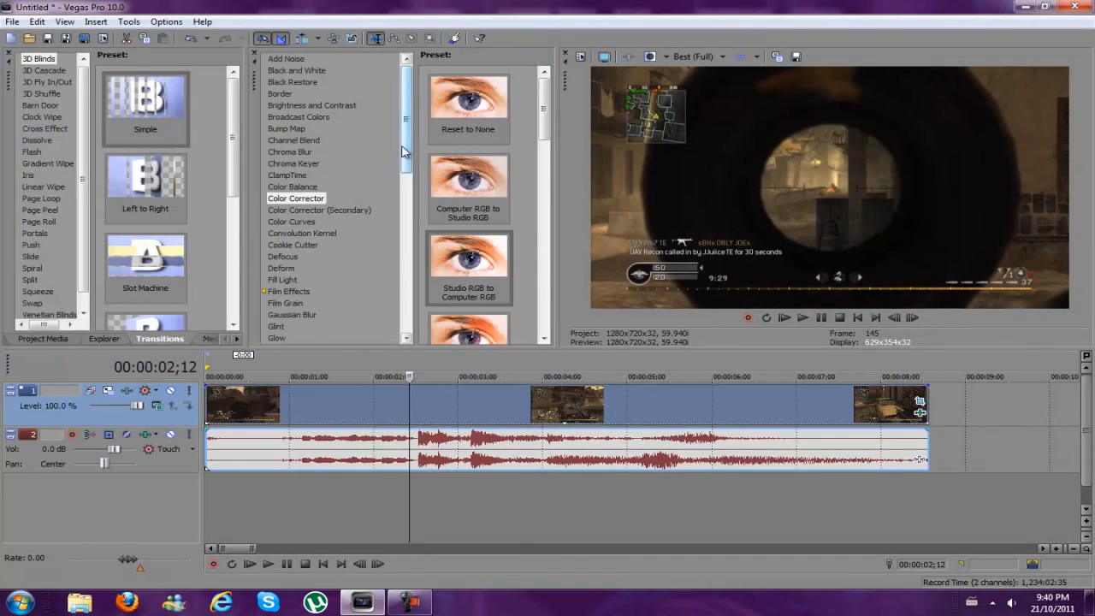
# Add the Sharpen effect with the Reset to None preset to the video clip and set its amount to 0.000
pyautogui.moveTo(406, 146); pyautogui.dragTo(407, 315)
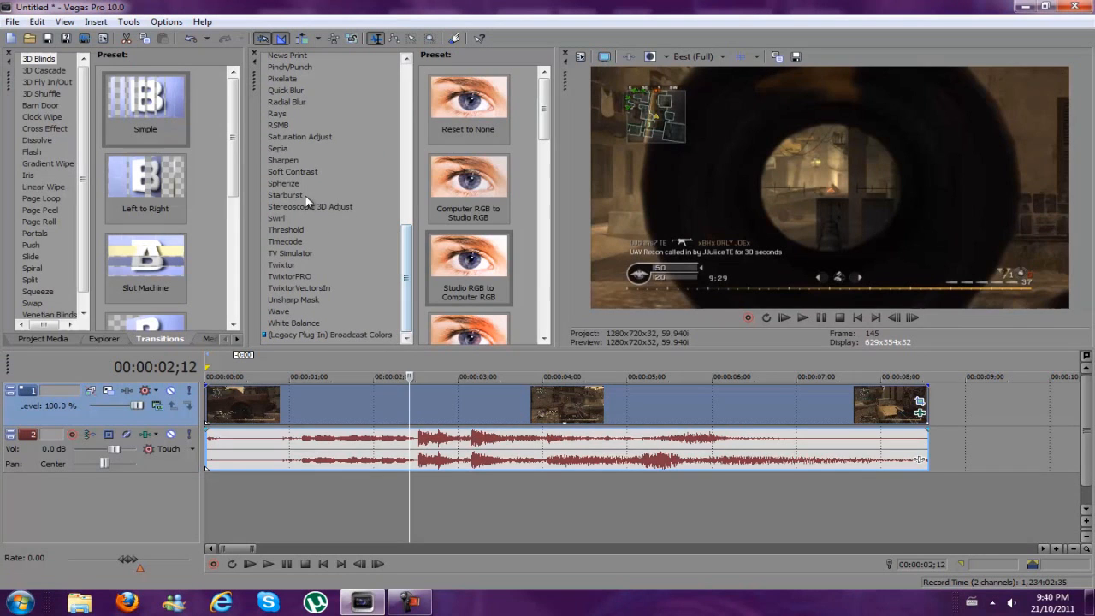
pyautogui.click(281, 162)
pyautogui.moveTo(475, 116); pyautogui.dragTo(482, 399)
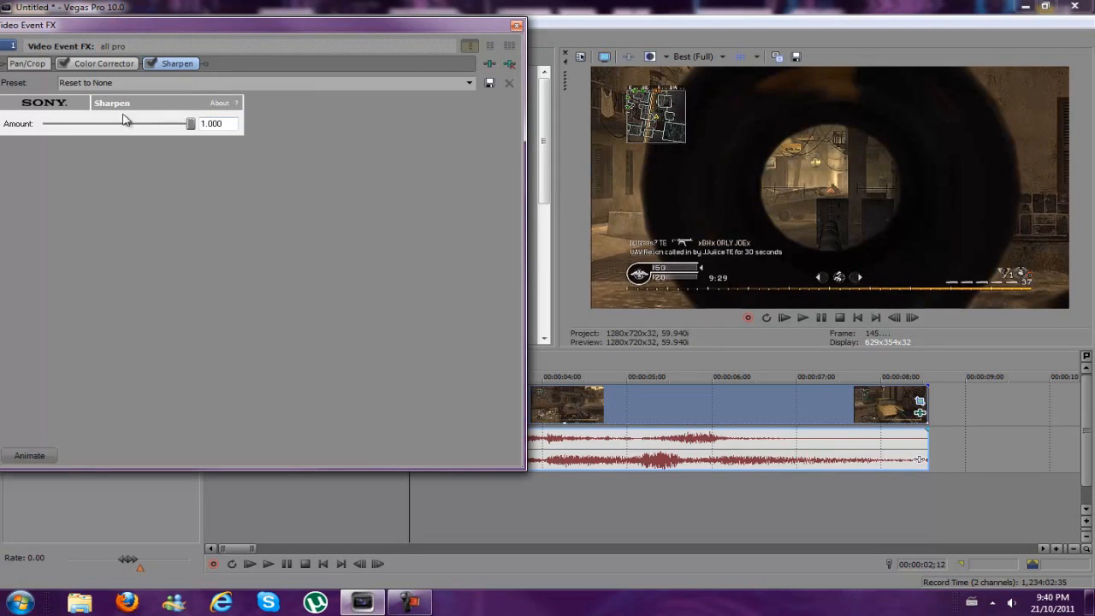
pyautogui.moveTo(186, 127); pyautogui.dragTo(17, 130)
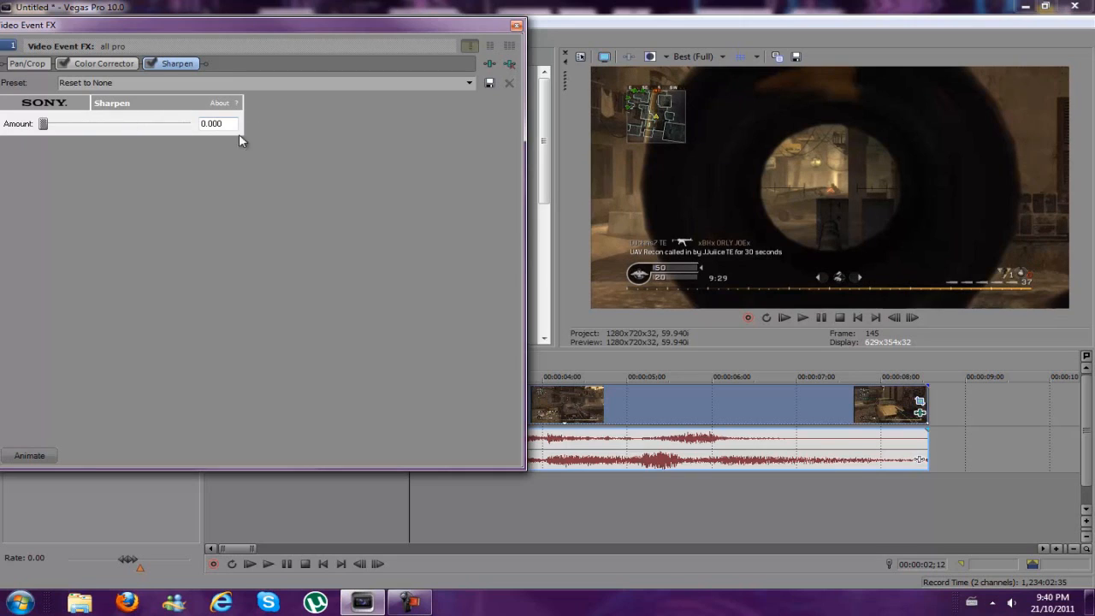
pyautogui.click(151, 64)
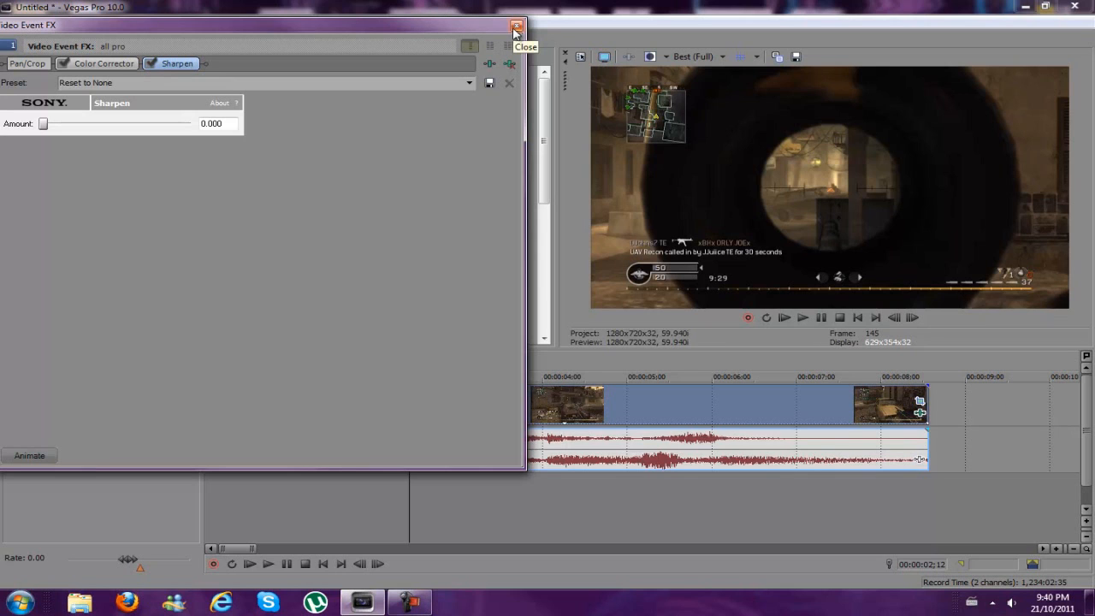
pyautogui.click(516, 28)
# Preview several frames along the clip and select the time range spanning the whole clip
pyautogui.click(671, 407)
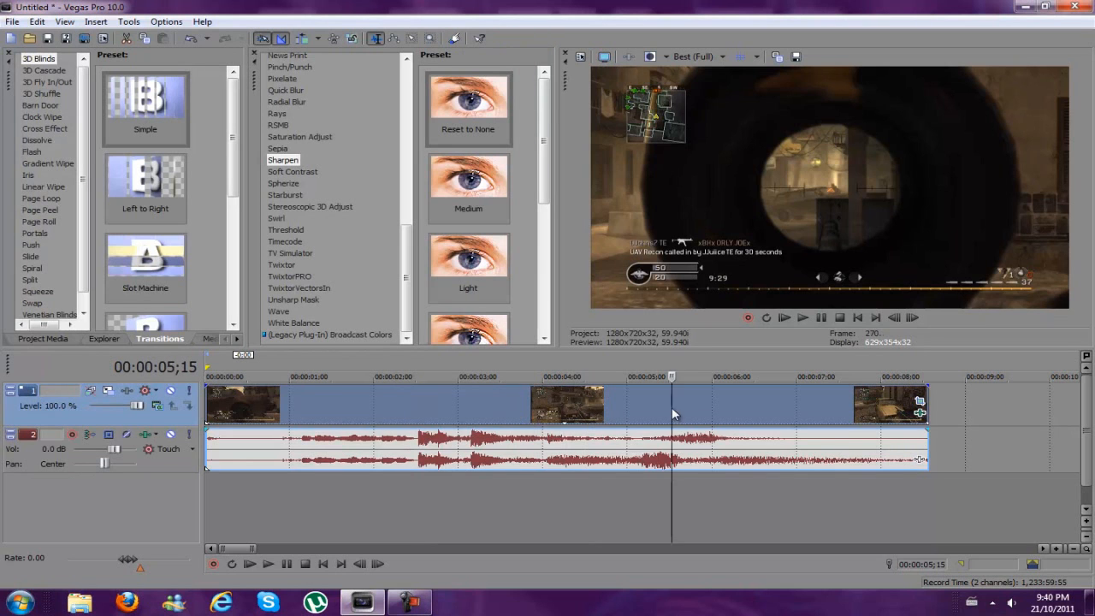
pyautogui.click(802, 409)
pyautogui.click(557, 399)
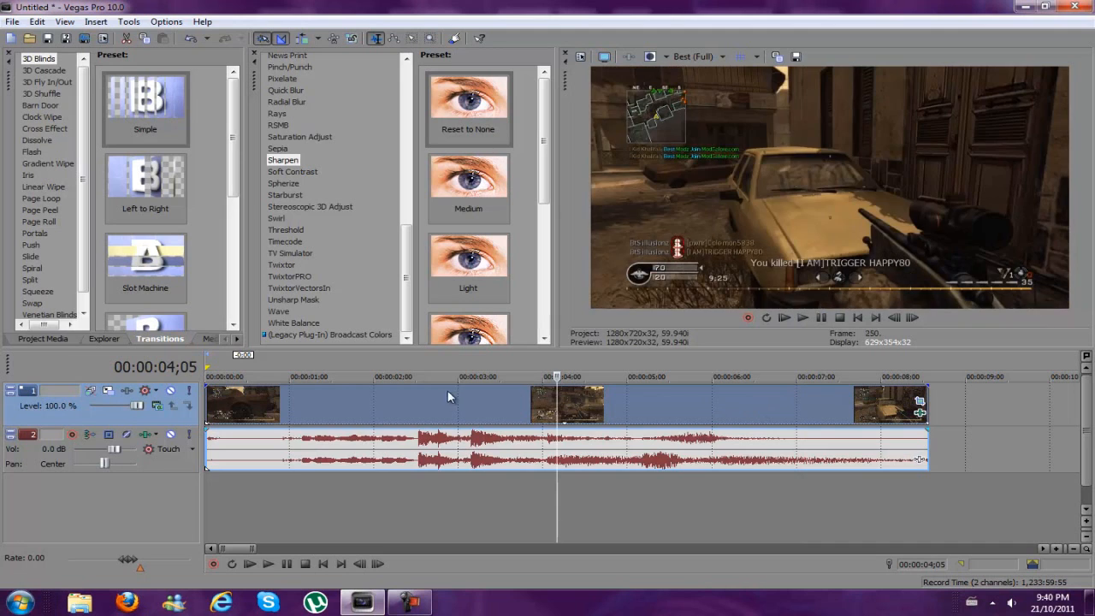
pyautogui.click(374, 390)
pyautogui.scroll(-3, 664, 395)
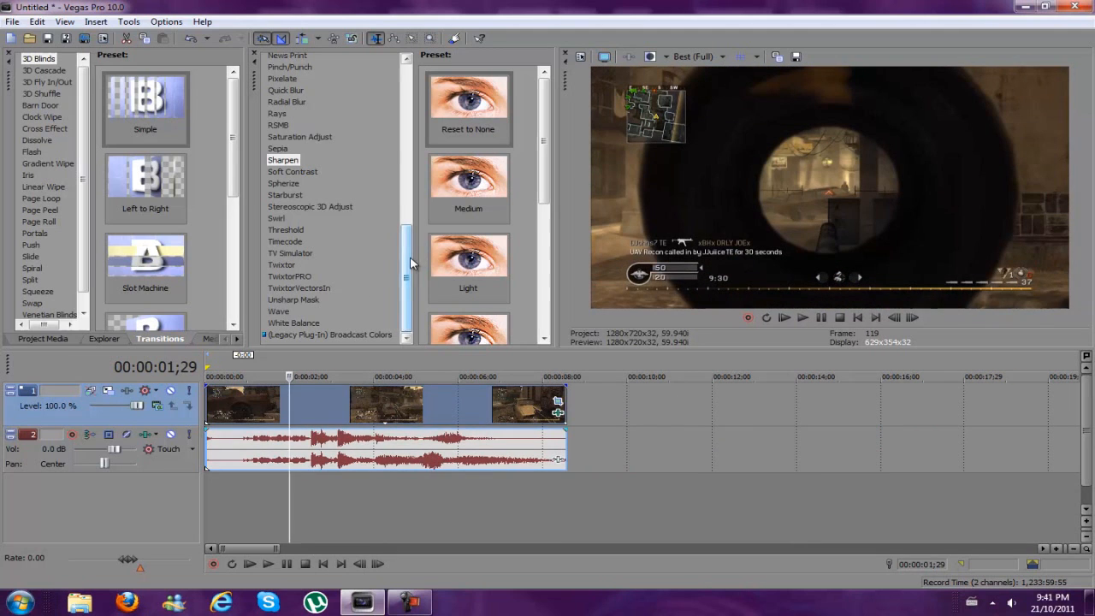
pyautogui.moveTo(408, 261); pyautogui.dragTo(423, 97)
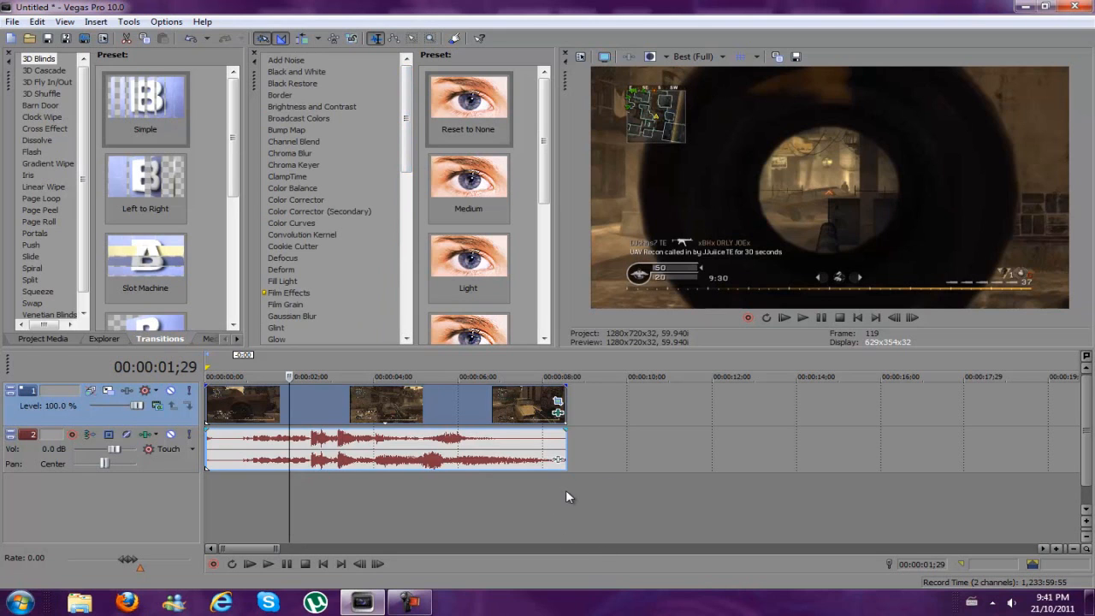
pyautogui.moveTo(566, 491); pyautogui.dragTo(32, 492)
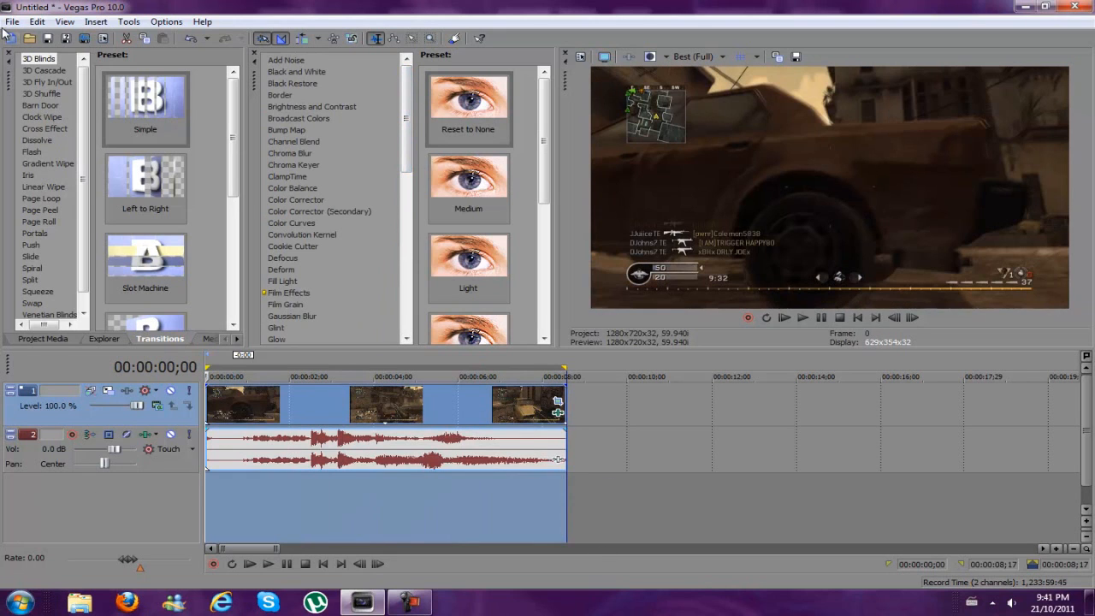
# Start rendering the project as Windows Media Video V11 with the cod template and open the template's custom settings
pyautogui.click(12, 21)
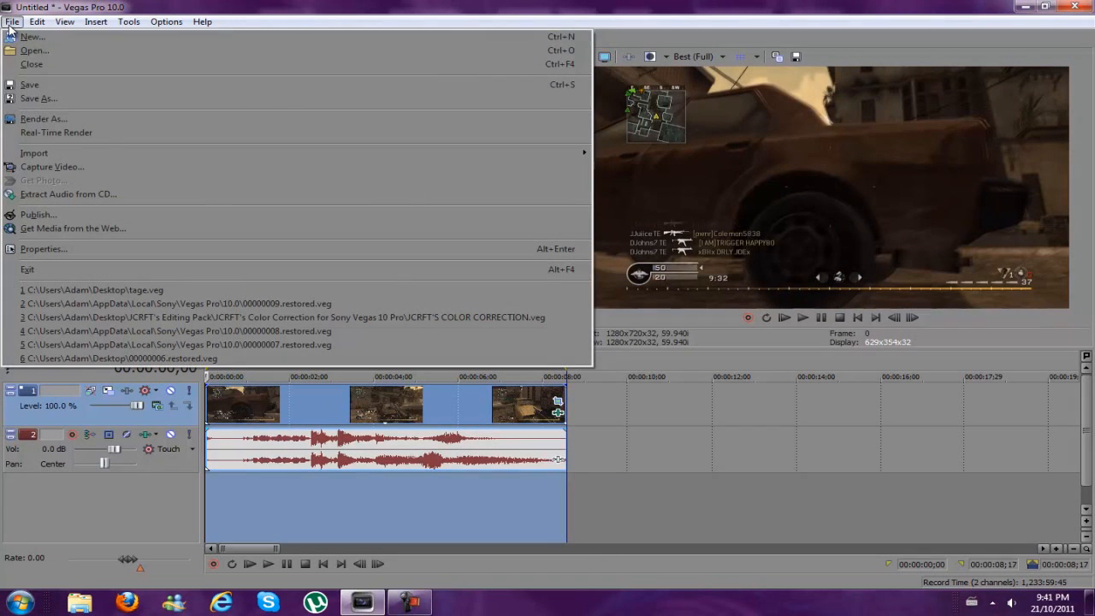
pyautogui.click(86, 121)
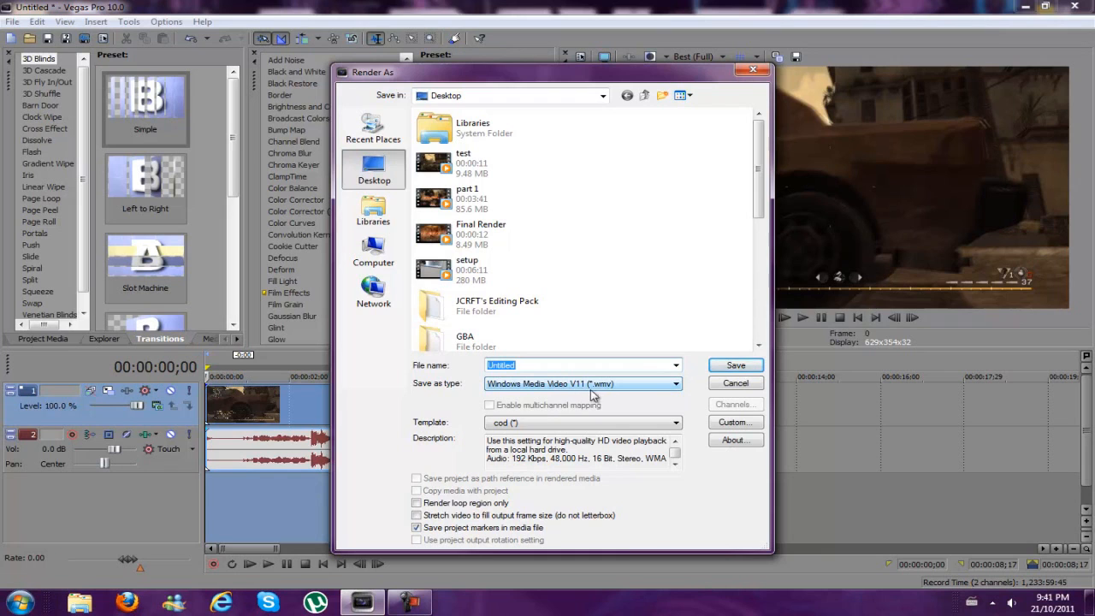
pyautogui.click(587, 424)
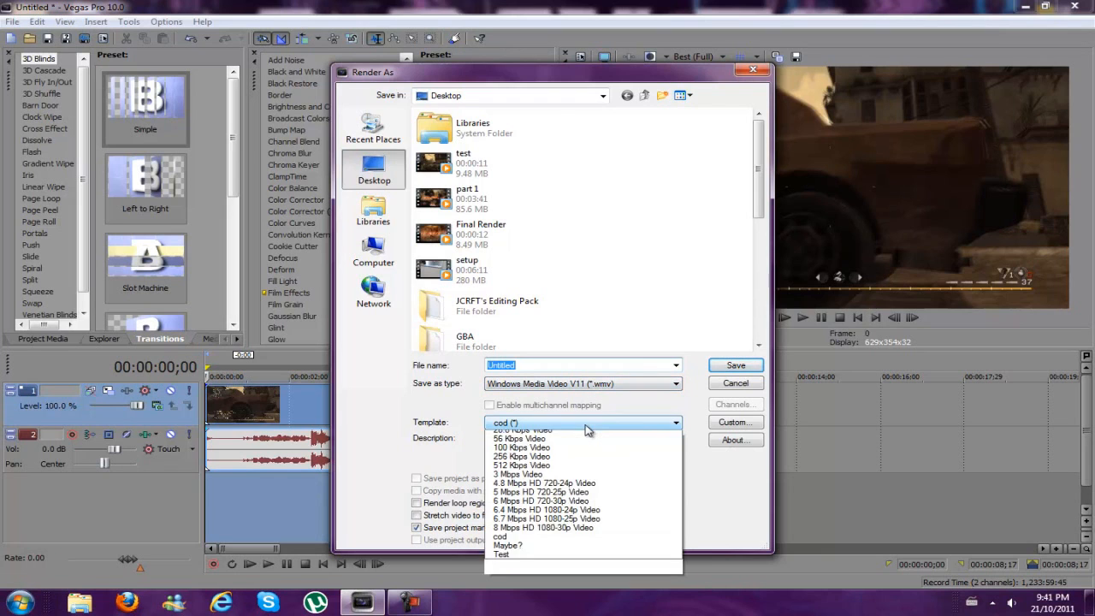
pyautogui.click(588, 426)
pyautogui.click(733, 423)
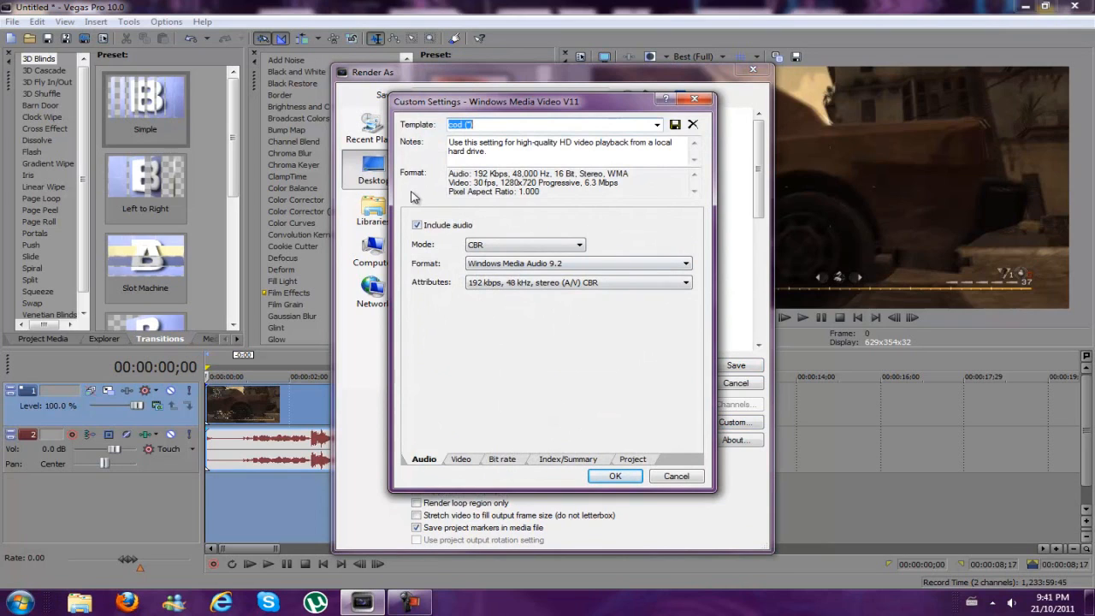
# Review the audio mode and attributes choices in the custom render settings
pyautogui.click(496, 247)
pyautogui.click(496, 246)
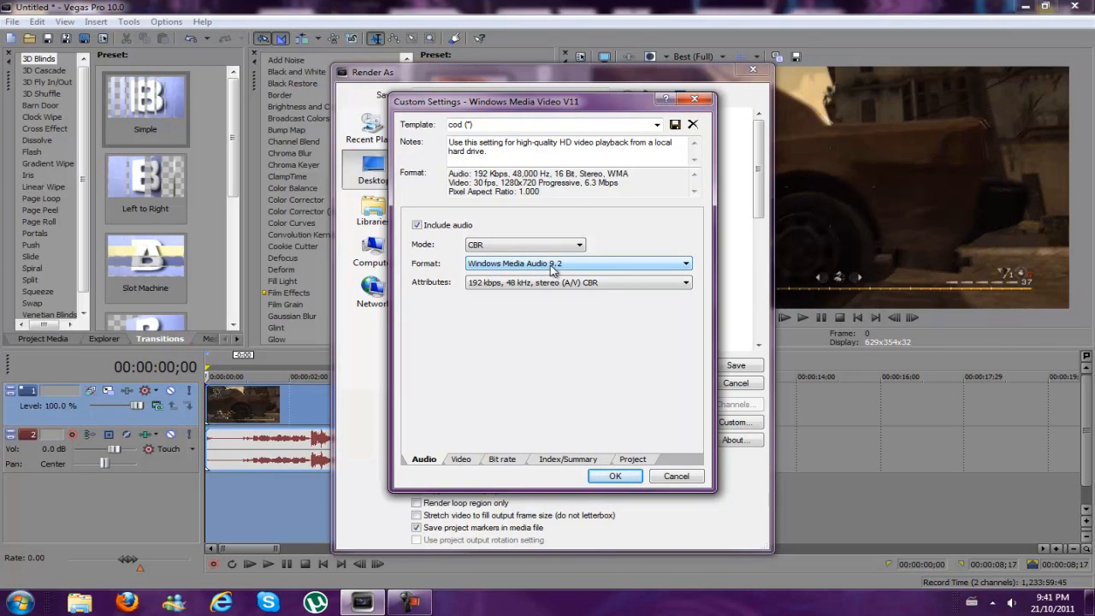
pyautogui.click(484, 290)
pyautogui.click(486, 288)
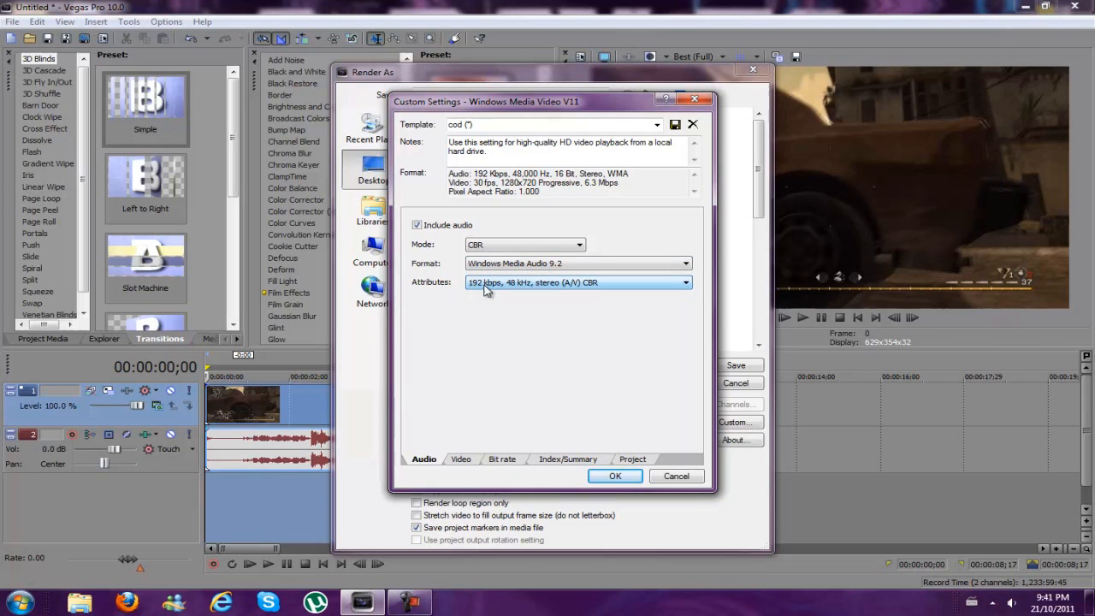
pyautogui.click(489, 290)
pyautogui.click(498, 289)
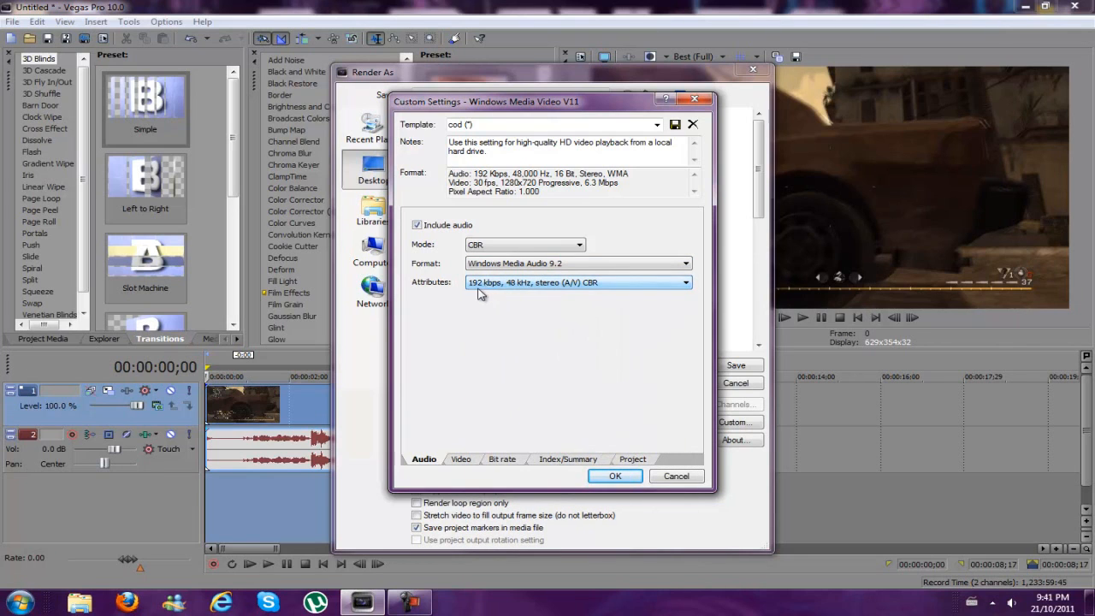
# Review the render's video format choices, try the 29.970 (NTSC) frame rate, and return the frame rate to 30.000
pyautogui.click(461, 462)
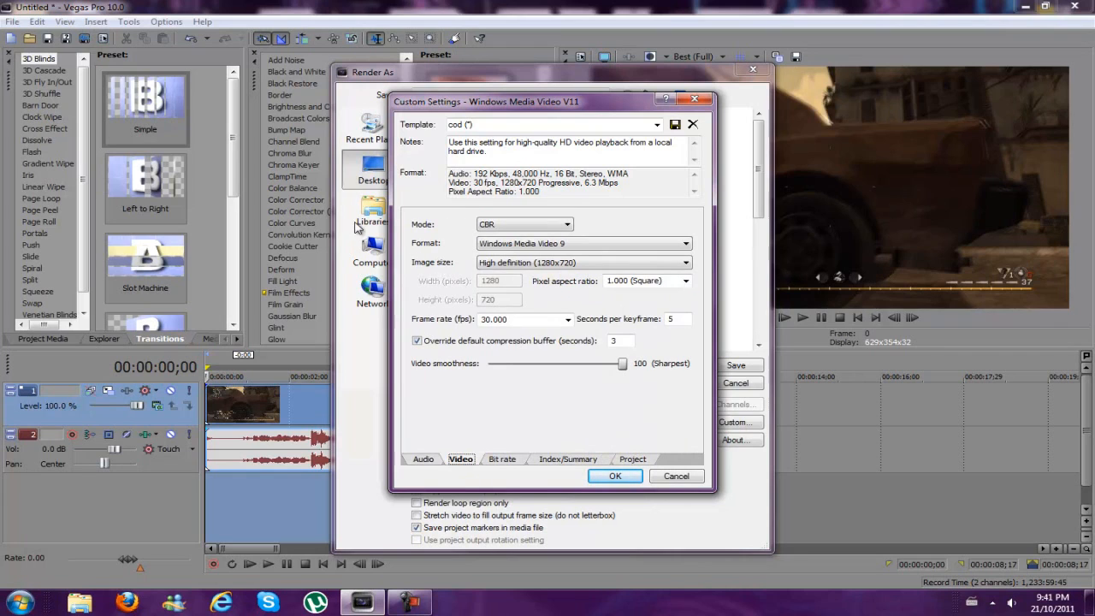
pyautogui.click(532, 244)
pyautogui.click(532, 246)
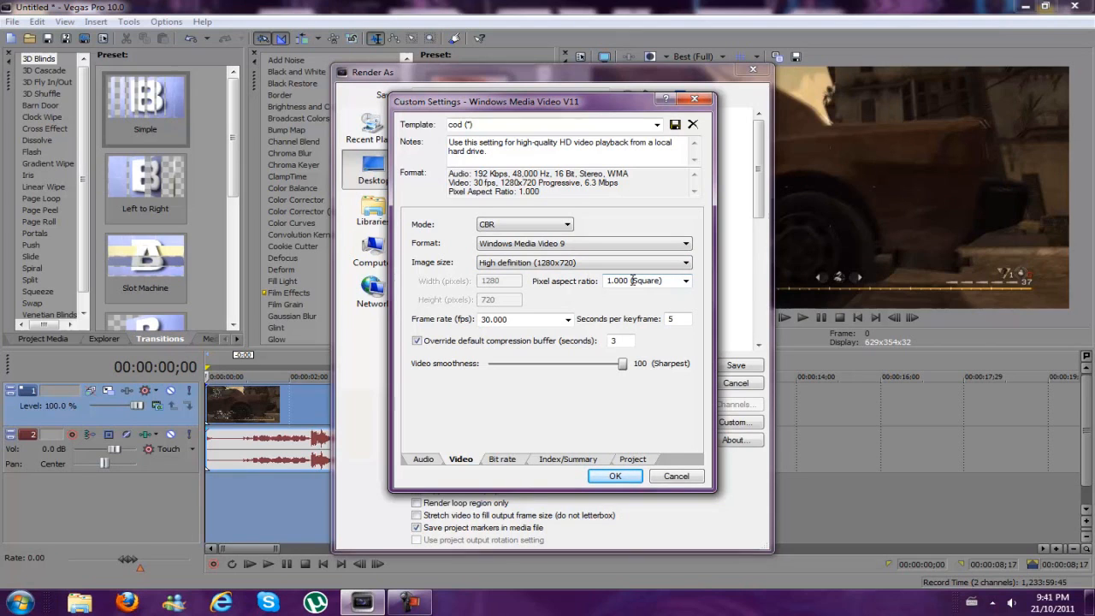
pyautogui.click(567, 319)
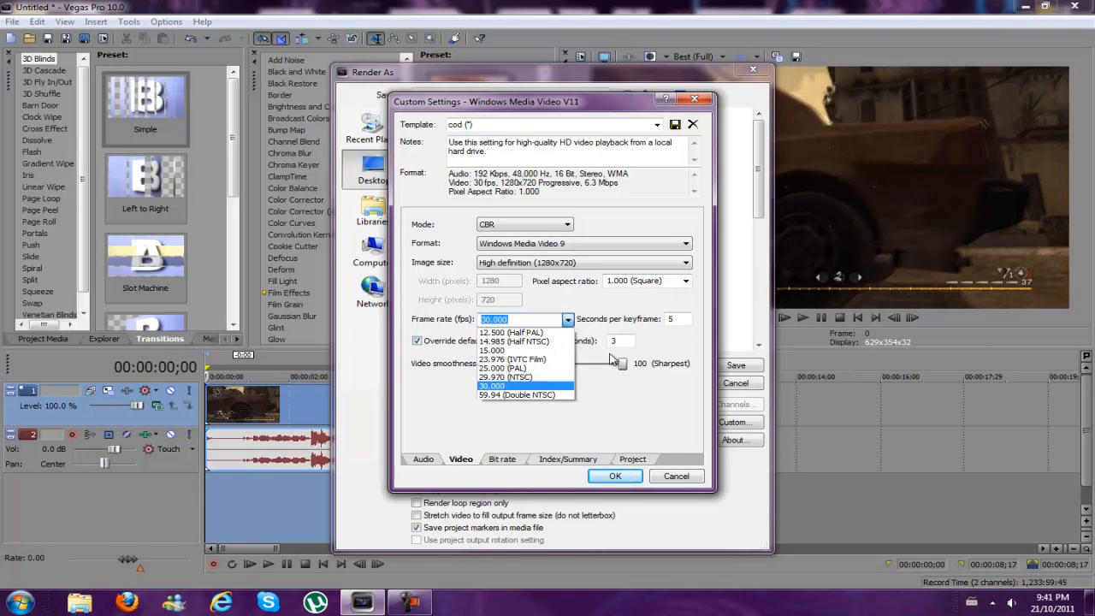
pyautogui.click(544, 379)
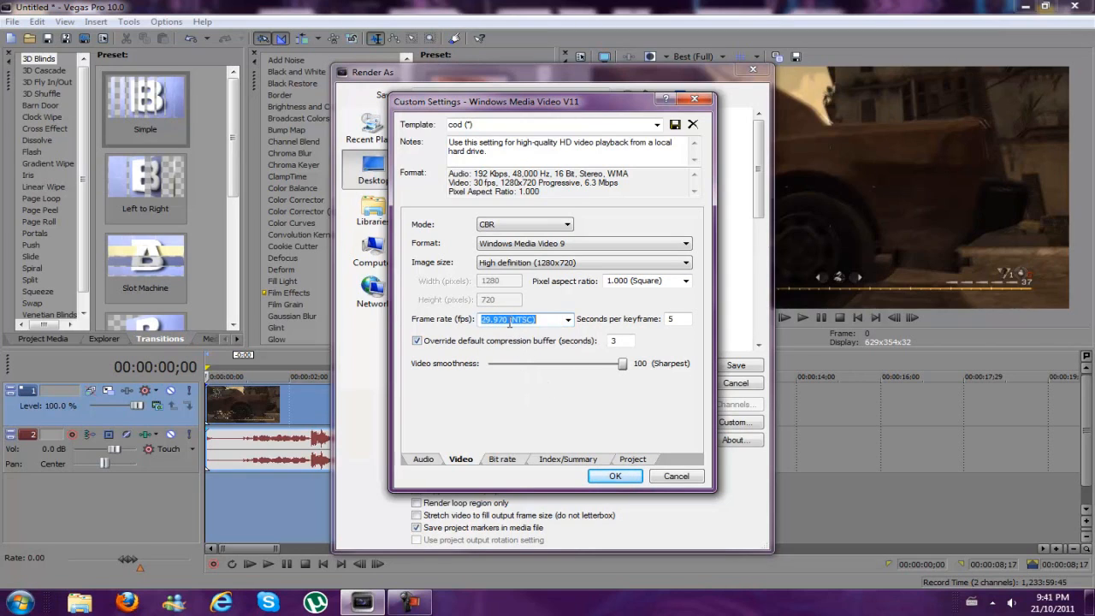
pyautogui.click(508, 319)
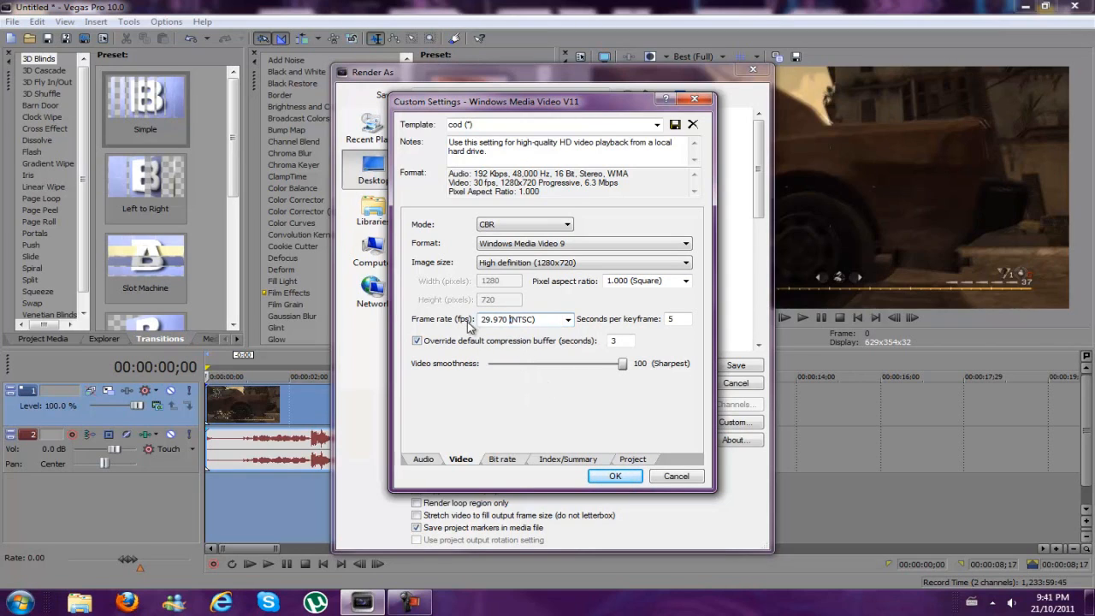
pyautogui.click(567, 319)
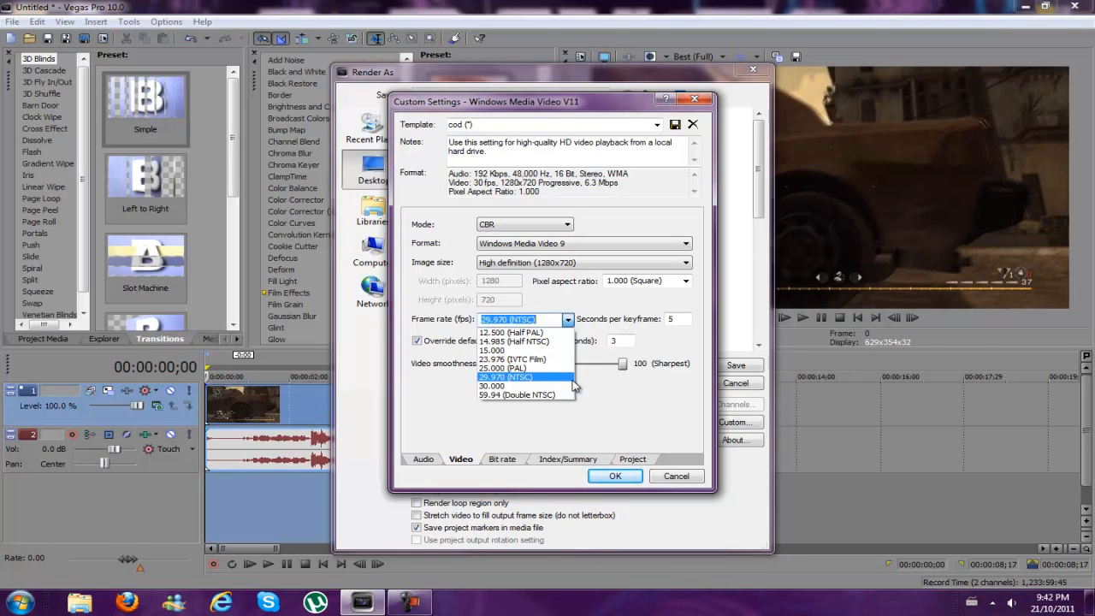
pyautogui.click(531, 385)
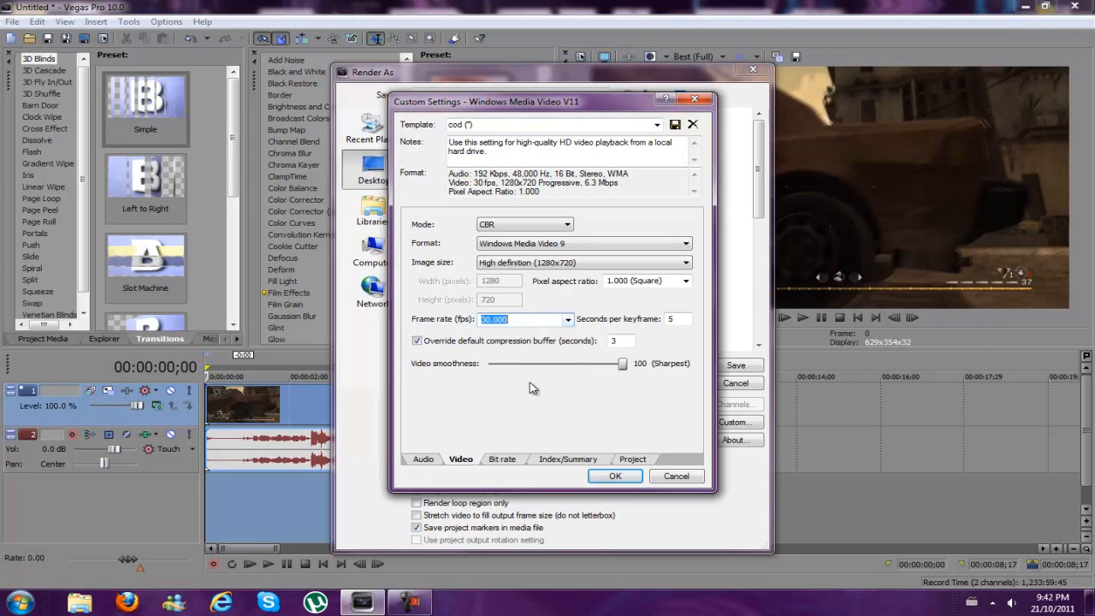
# Try the 59.94 (Double NTSC) frame rate for the render and set it back to 30.000
pyautogui.click(567, 319)
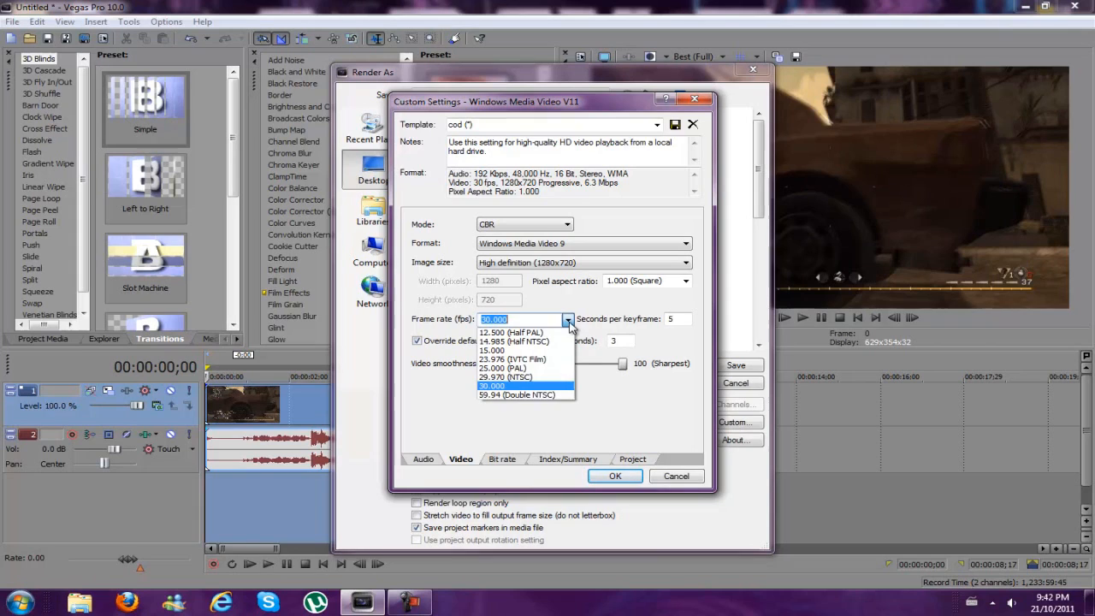
pyautogui.click(550, 396)
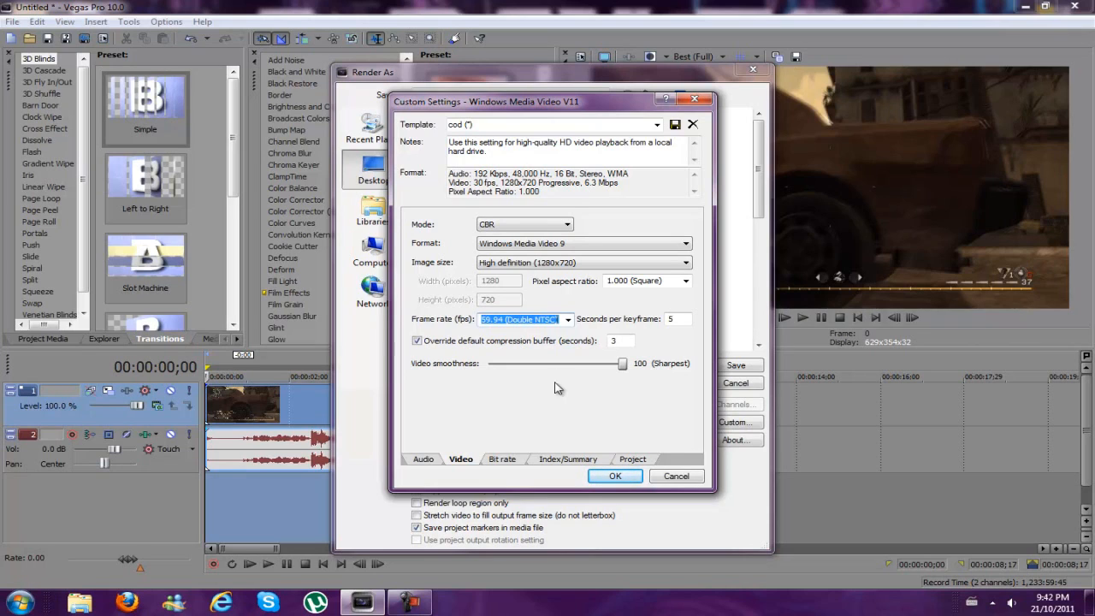
pyautogui.click(568, 320)
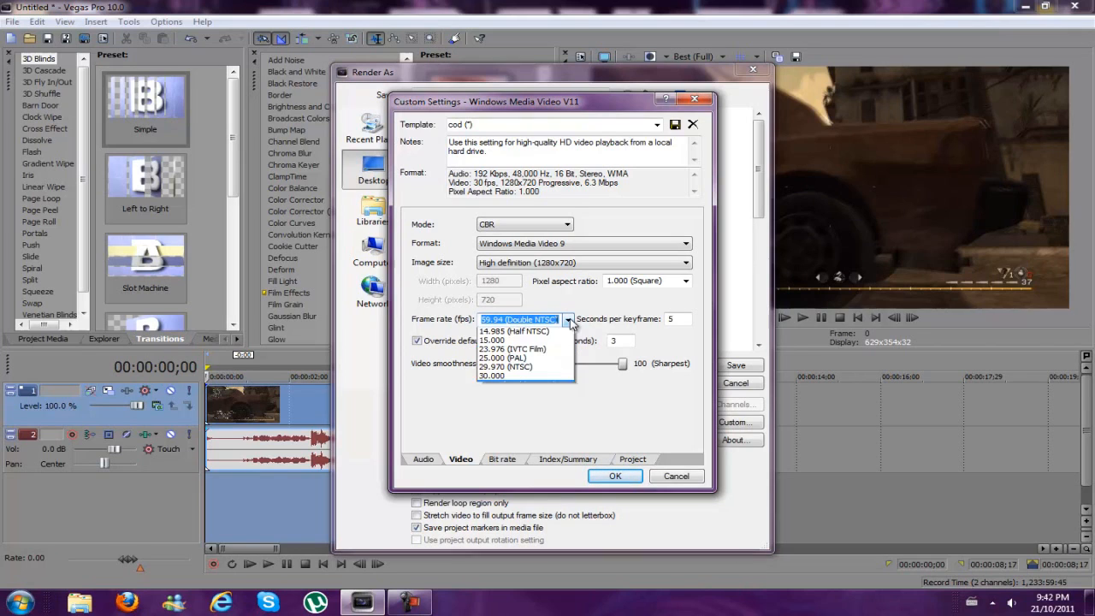
pyautogui.click(534, 387)
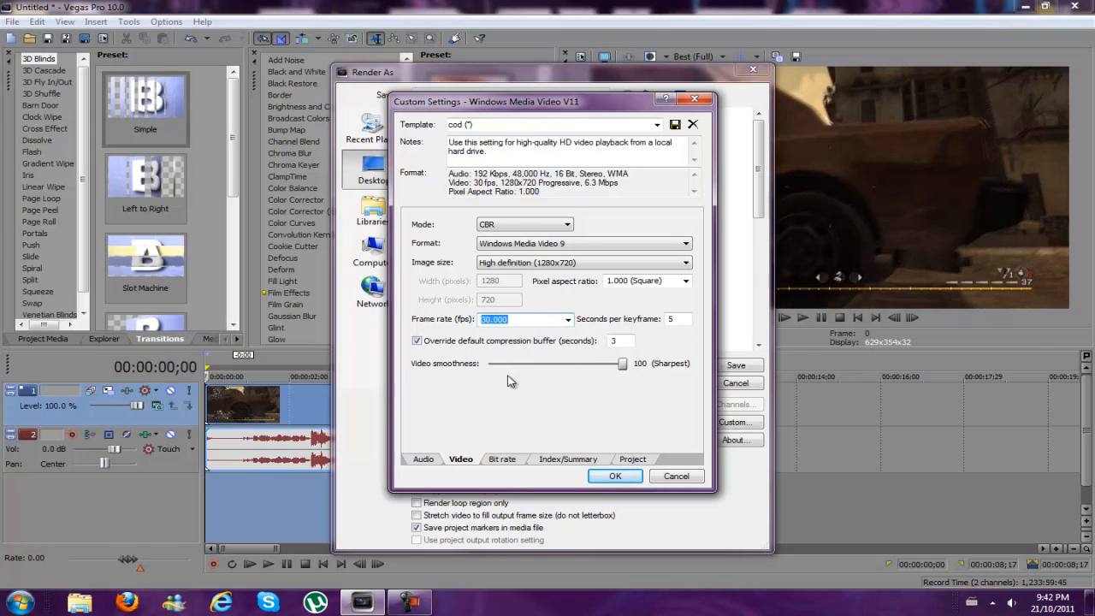
# Review the seconds per keyframe, the compression buffer override, and the Internet/LAN target bit rate of the render template
pyautogui.click(681, 319)
pyautogui.press('Tab')
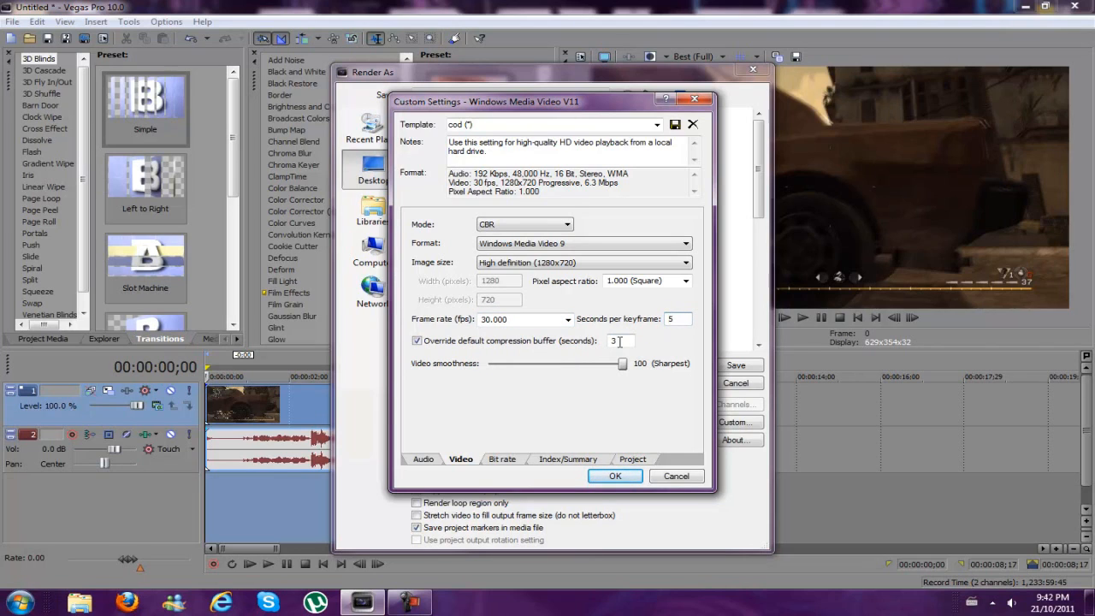
pyautogui.click(627, 341)
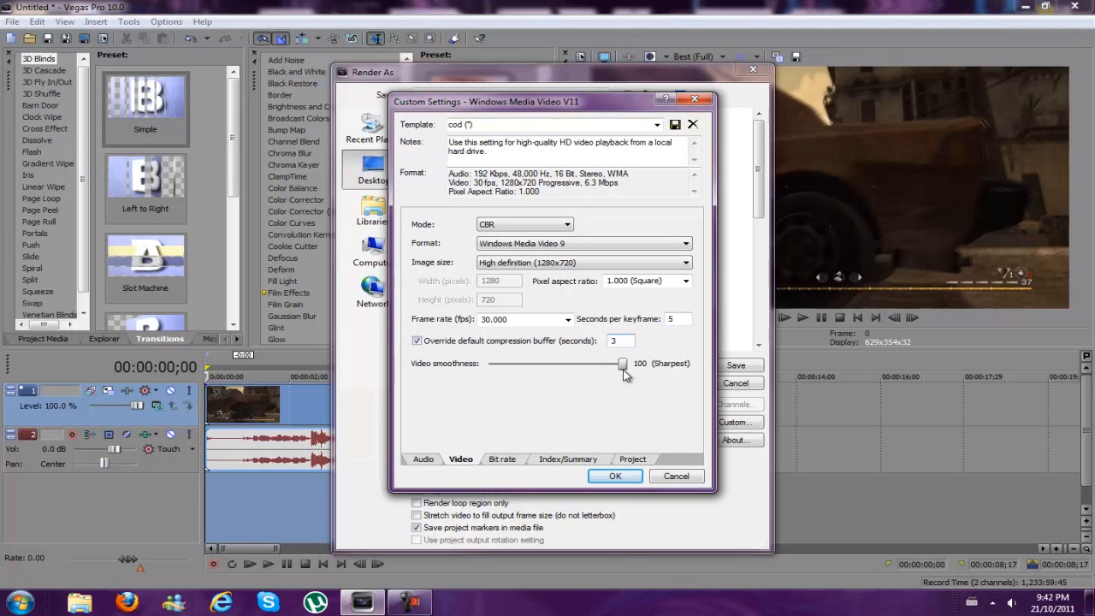
pyautogui.click(518, 460)
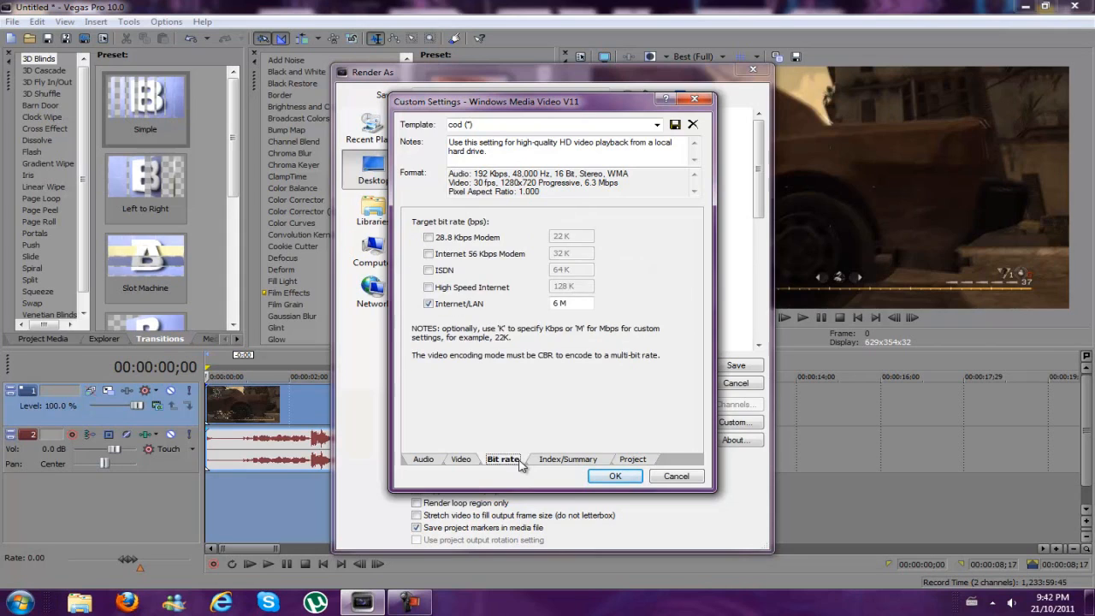
pyautogui.moveTo(592, 302); pyautogui.dragTo(556, 307)
pyautogui.moveTo(555, 304); pyautogui.dragTo(610, 309)
pyautogui.click(584, 304)
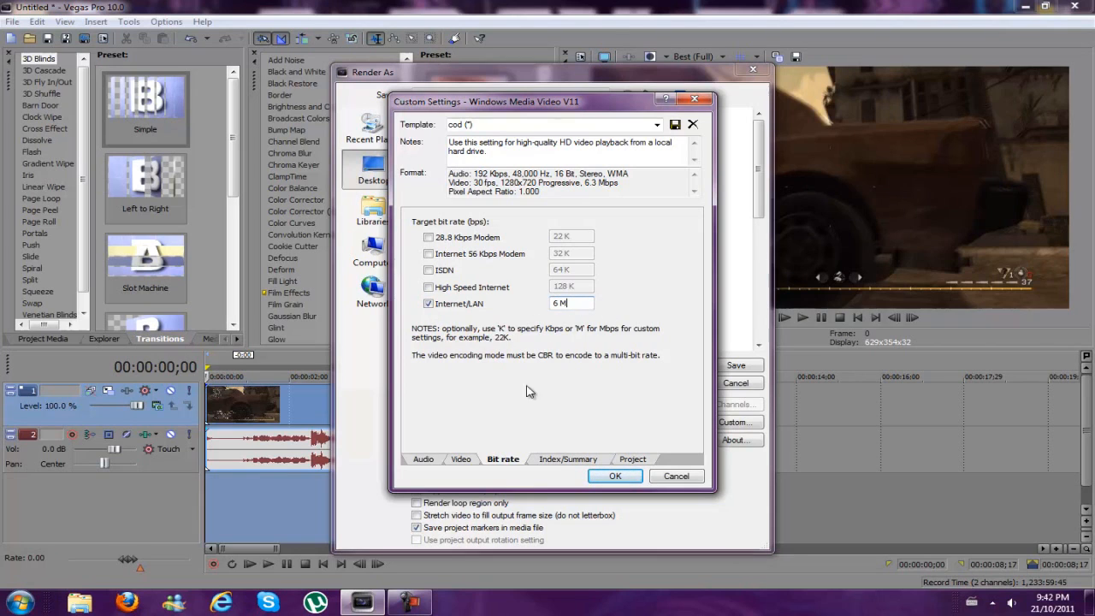
# Check the template's index/summary and project rendering settings, and accept the custom render settings
pyautogui.click(552, 460)
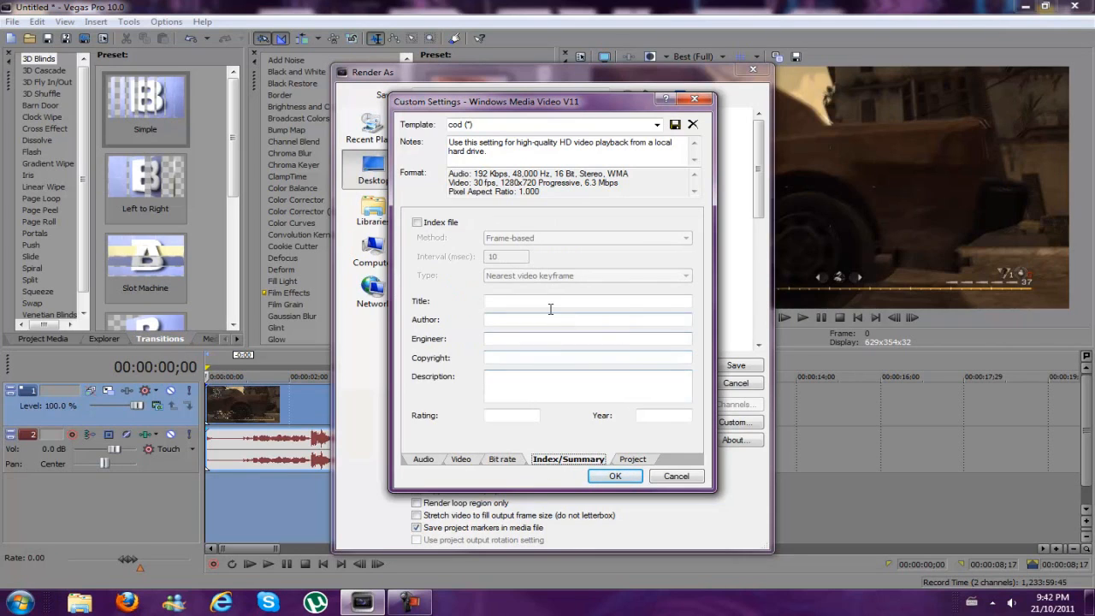
pyautogui.click(643, 458)
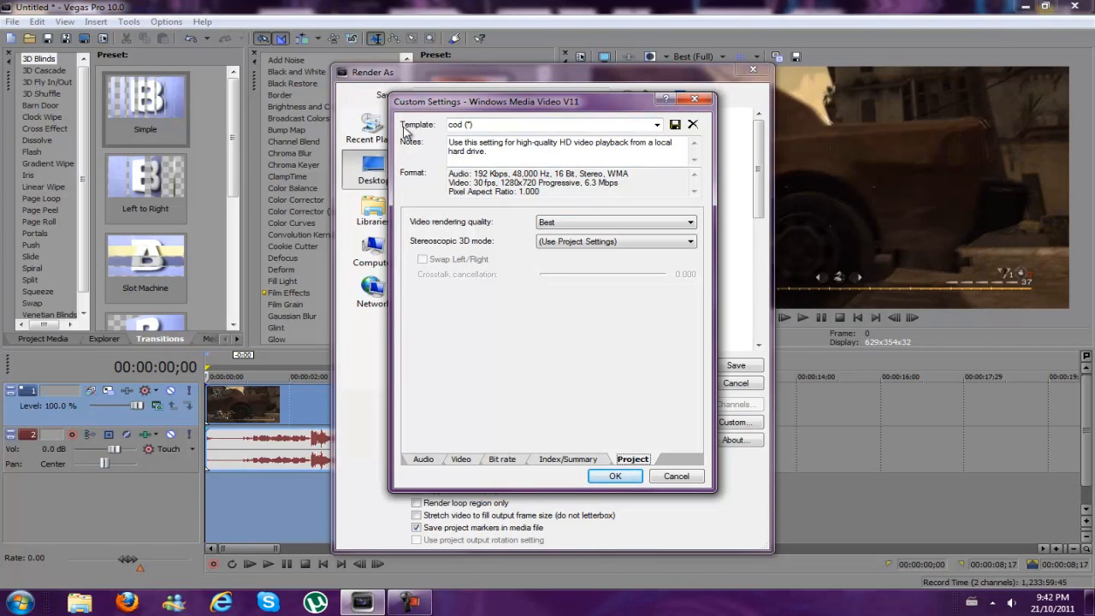
pyautogui.click(519, 127)
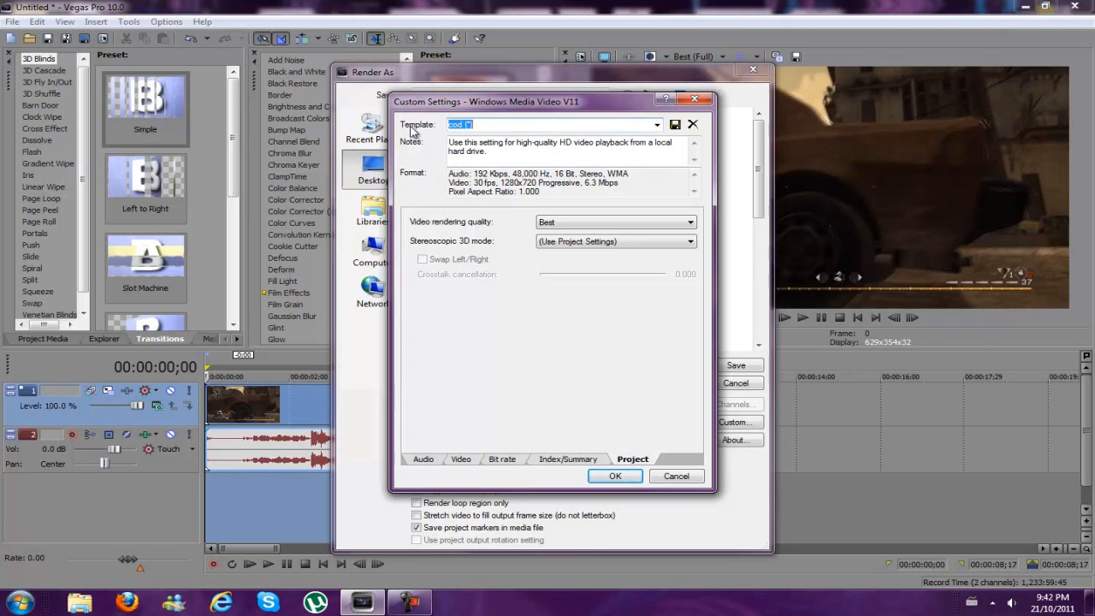
pyautogui.click(494, 126)
pyautogui.click(628, 477)
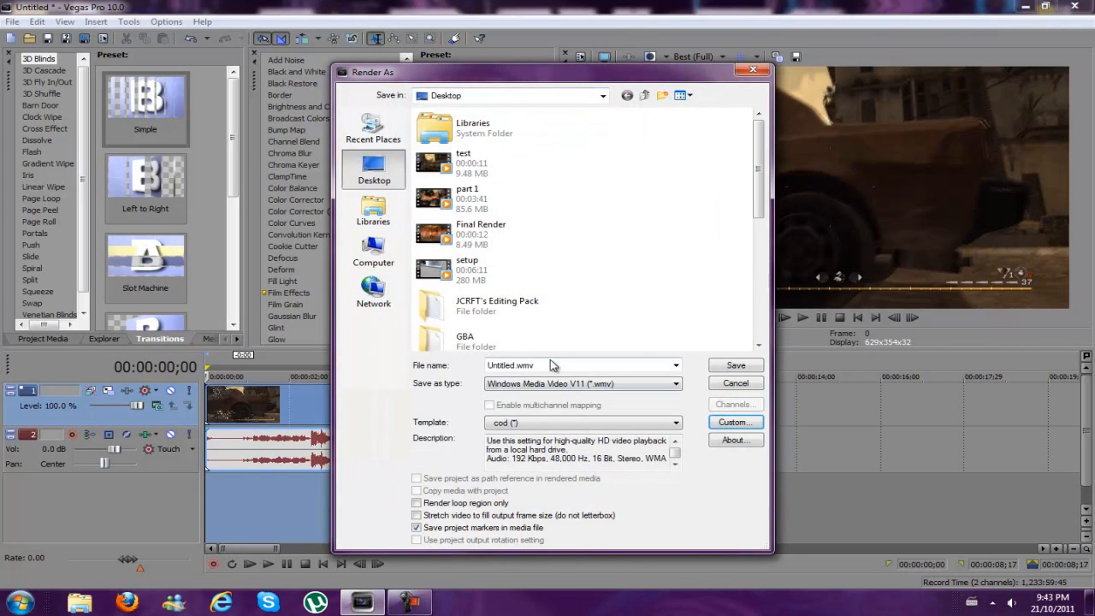
# Name the output file test and start the render, overwriting the existing test.wmv on the Desktop
pyautogui.doubleClick(557, 362)
pyautogui.write('test')
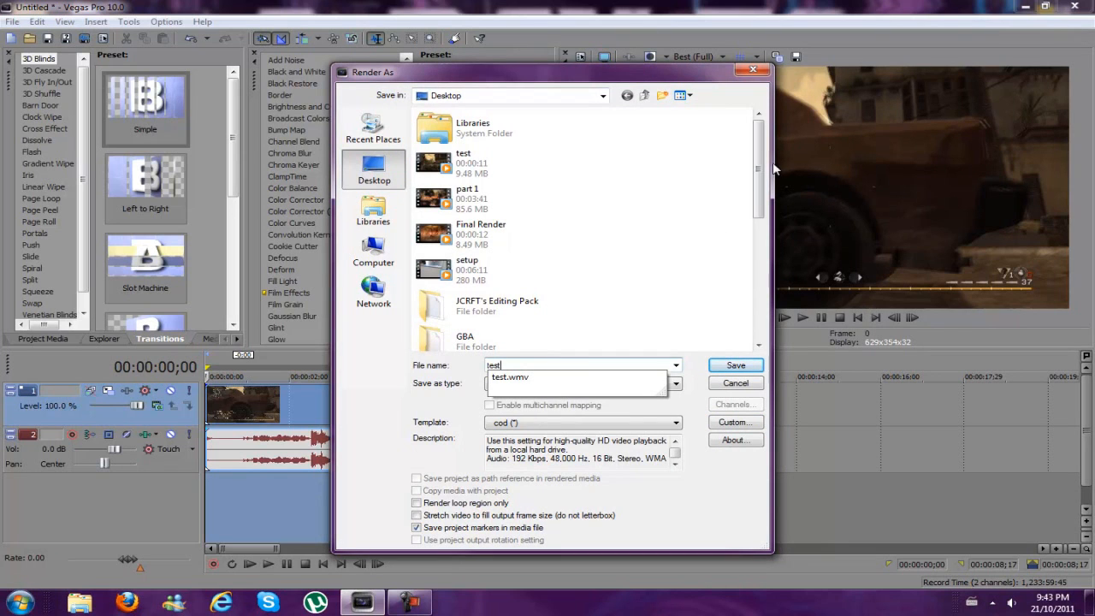
pyautogui.click(738, 366)
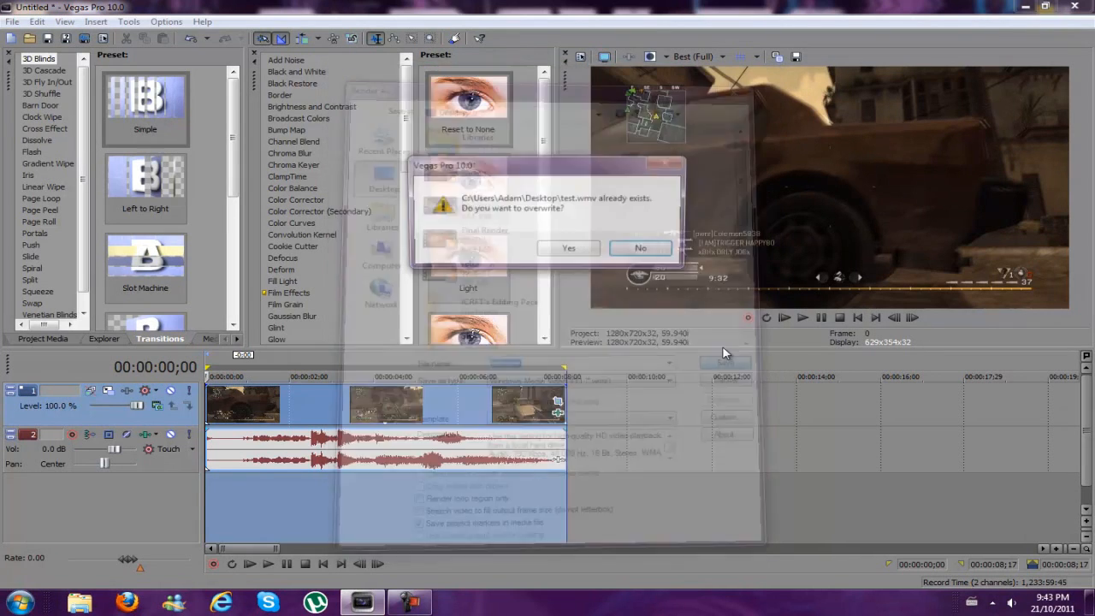
pyautogui.click(569, 250)
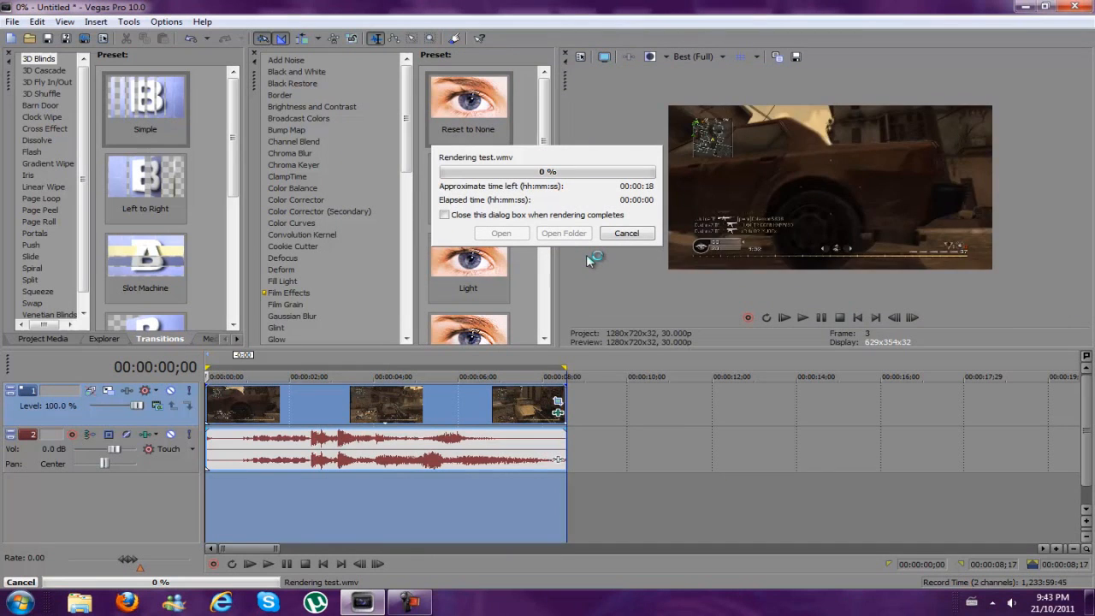